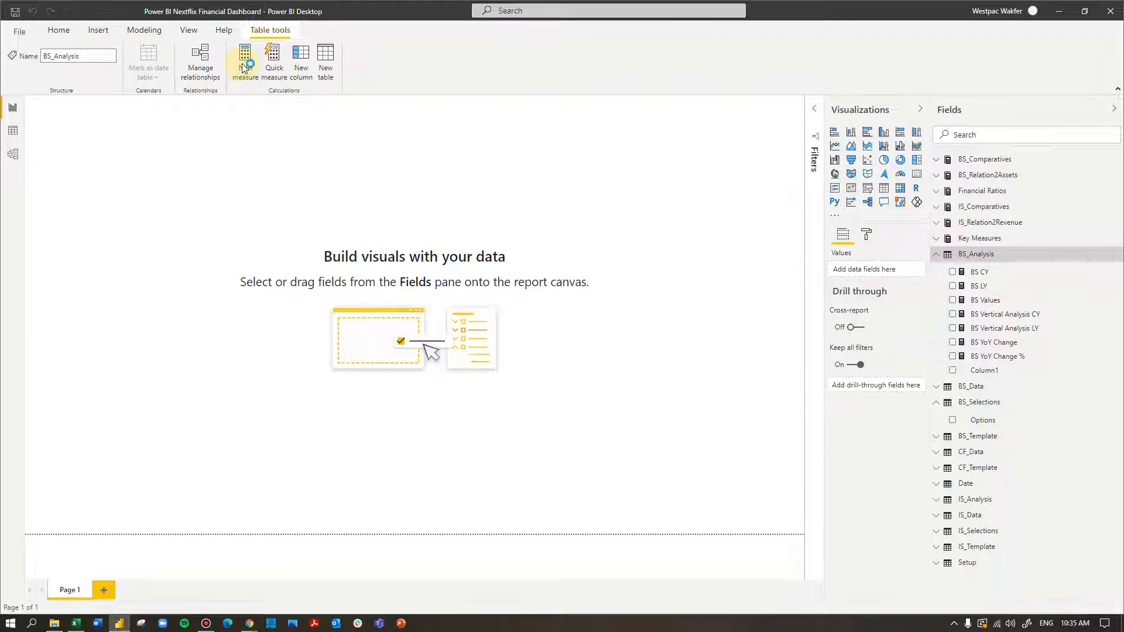
Create a new measure in the BS_Analysis table named BS Table Data, with its expression starting on a second line
left_click(242, 69)
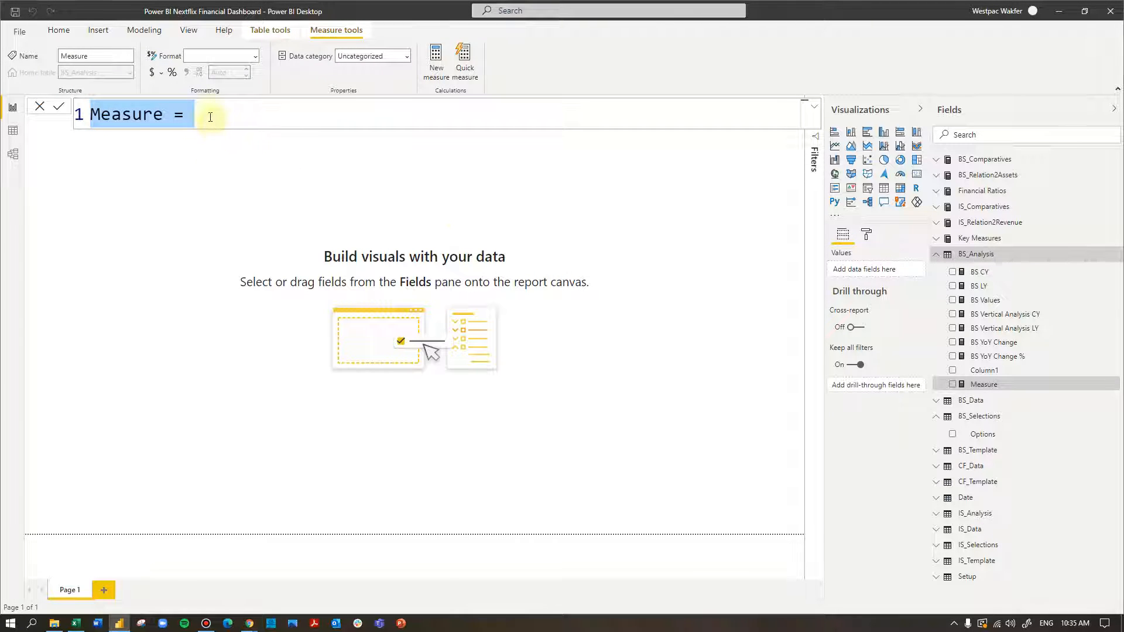
left_click(214, 113)
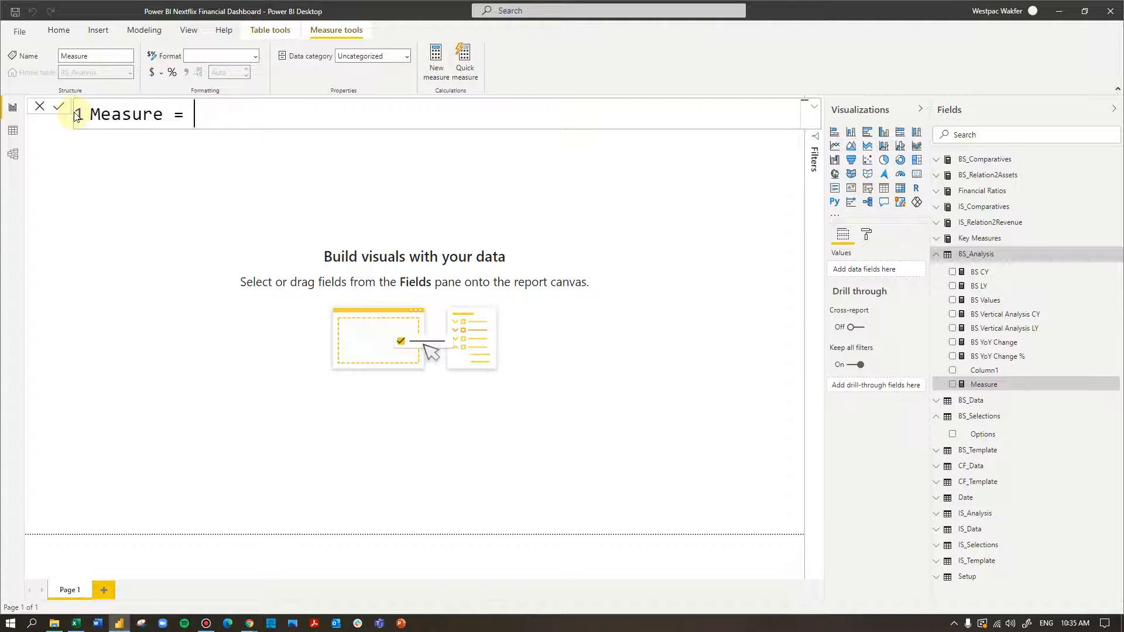
type("BS")
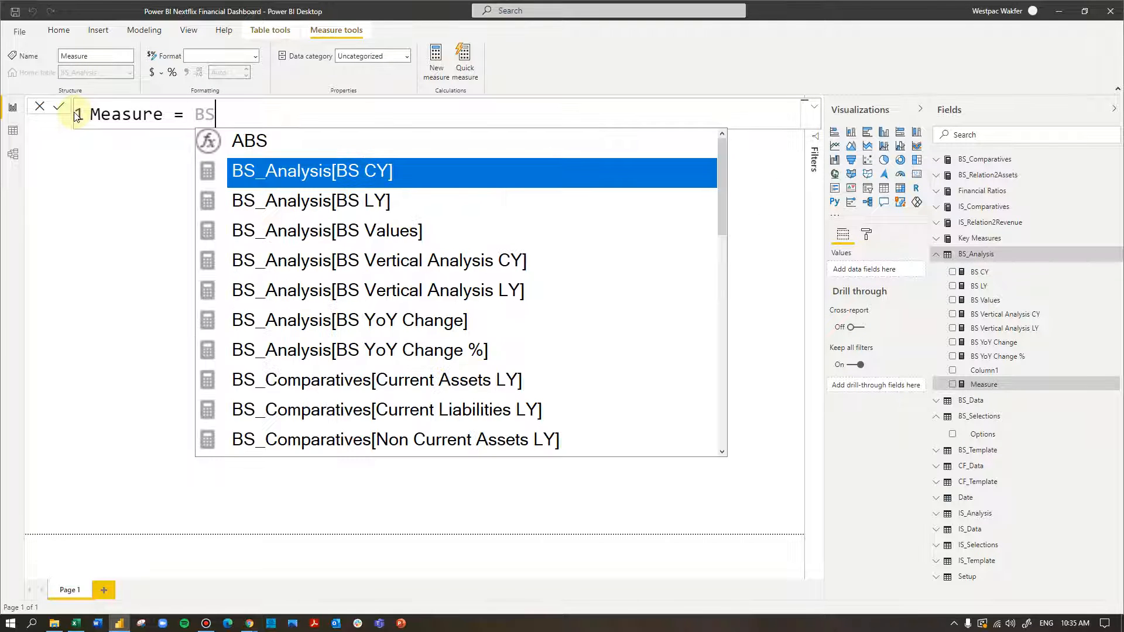
key("BackSpace")
key("BackSpace")
key("BackSpace")
key("BackSpace")
key("BackSpace")
key("BackSpace")
key("BackSpace")
key("BackSpace")
key("BackSpace")
key("BackSpace")
key("BackSpace")
key("BackSpace")
type("BS ")
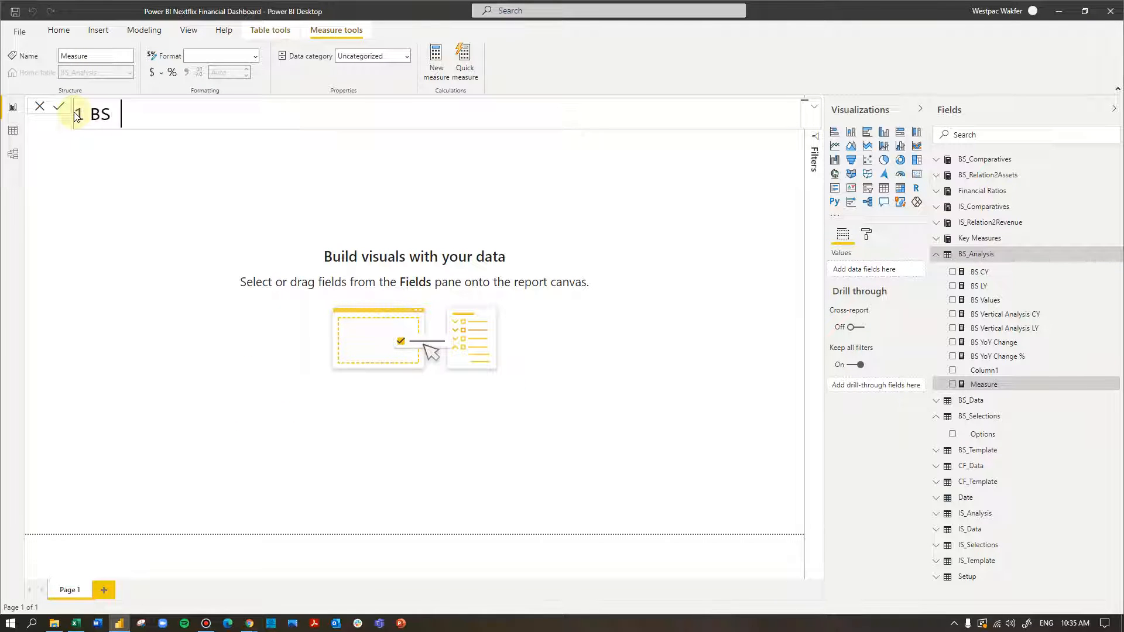
type("Table Data =")
key("shift+Return")
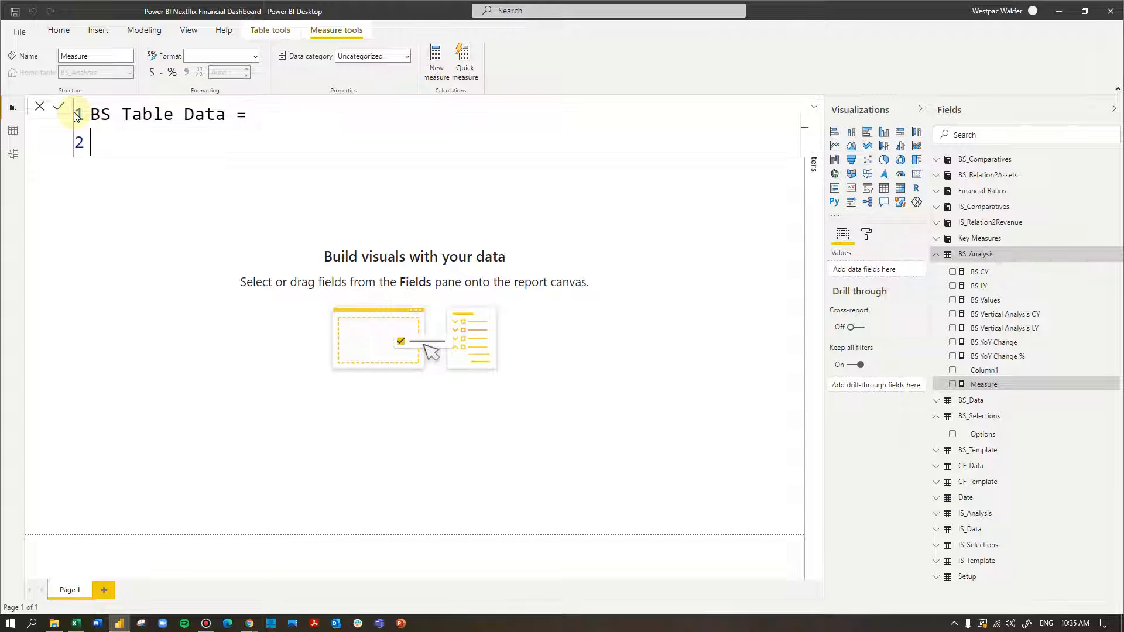
Insert the SELECTEDVALUE function as the expression of the BS Table Data measure
type("sel")
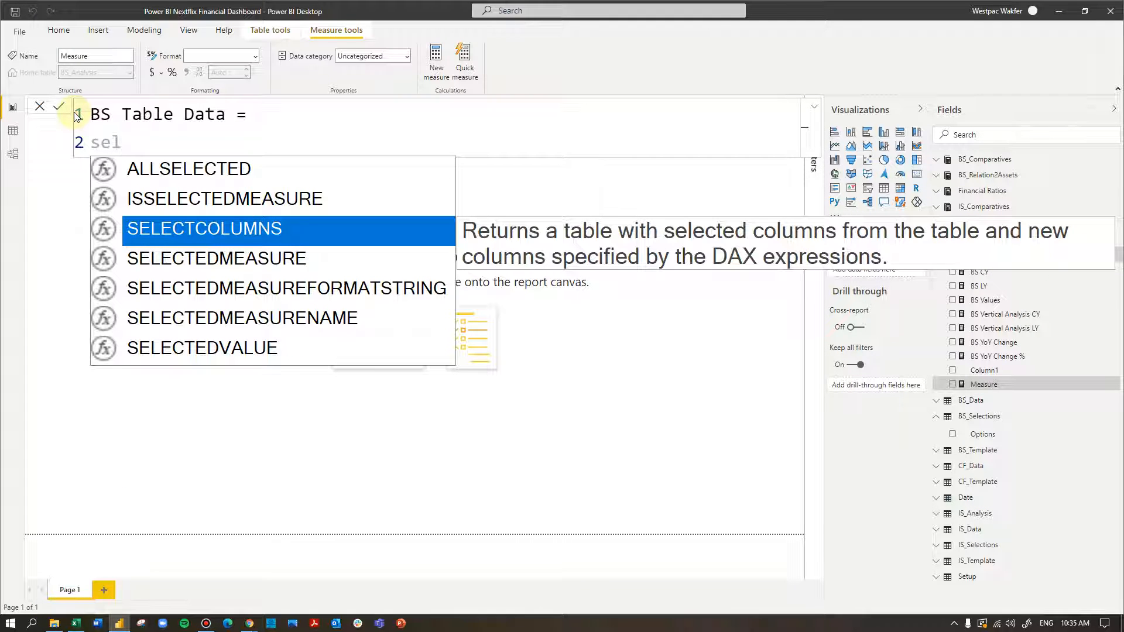
key("Down")
key("Down")
key("Down")
key("Down")
key("Tab")
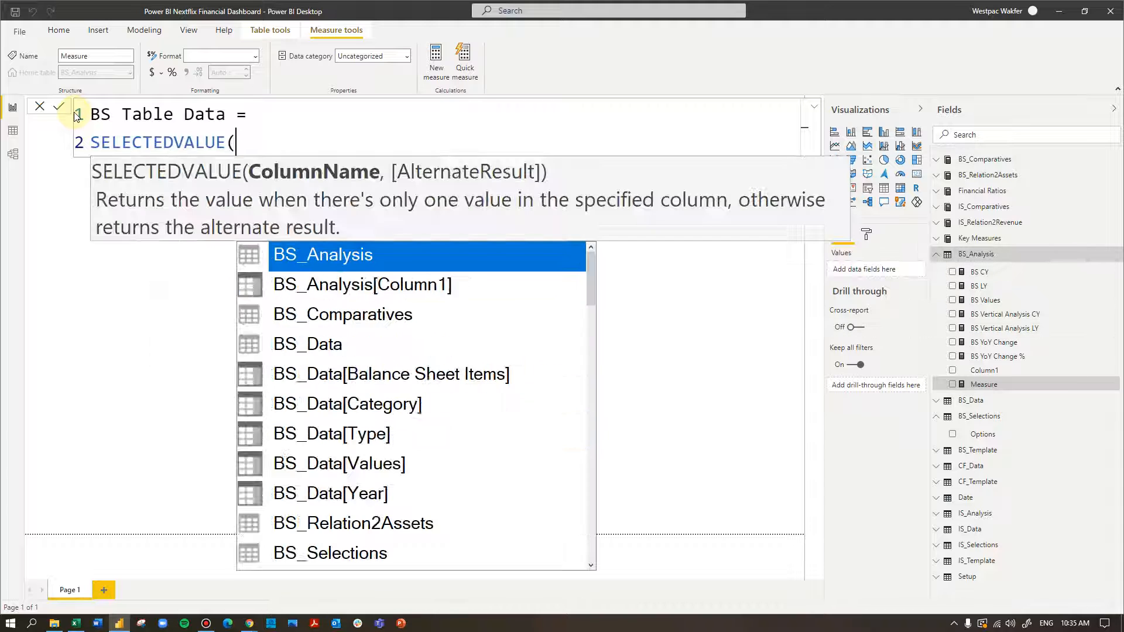
Use the BS_Selections[Options] column as the first argument of SELECTEDVALUE
type("bs")
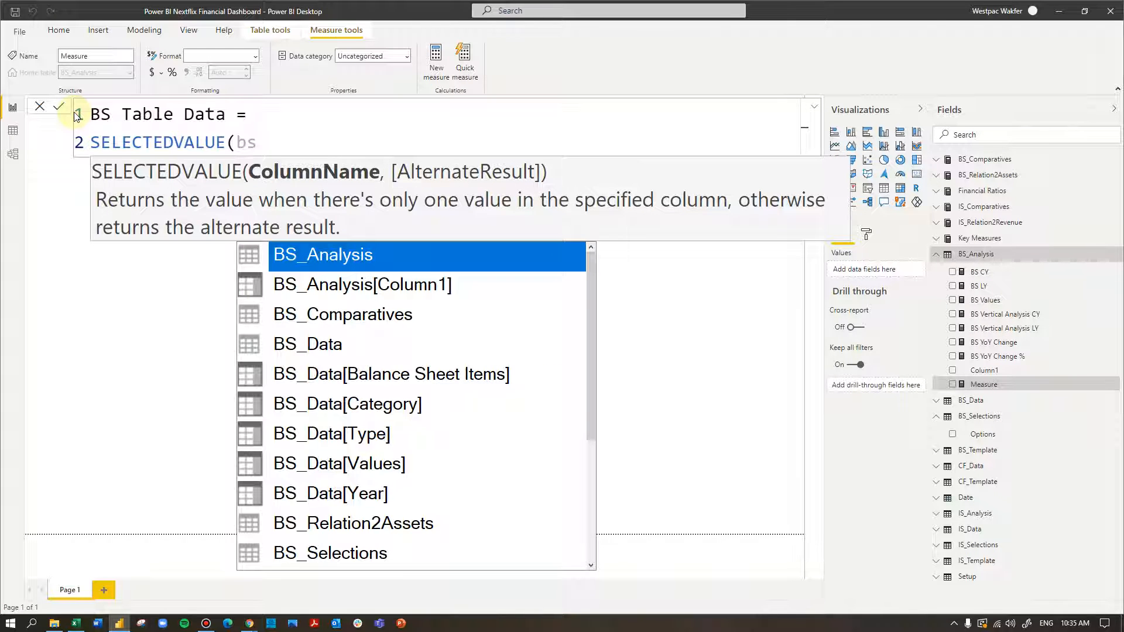
key("Down")
key("Down")
key("Down")
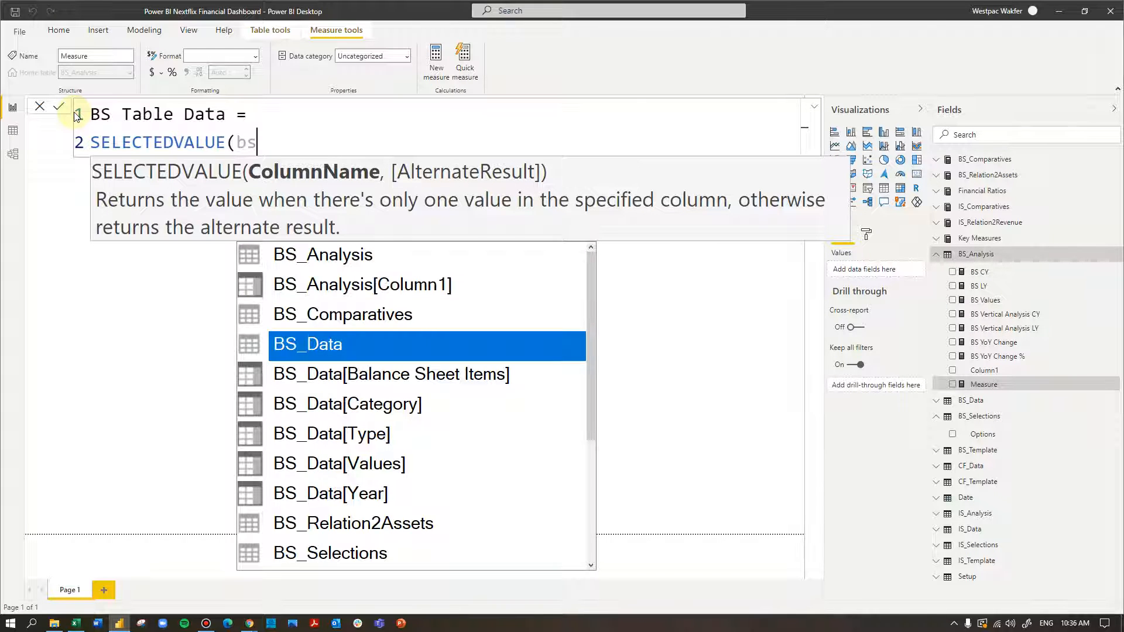
key("Down")
scroll(422, 457, "down", 3)
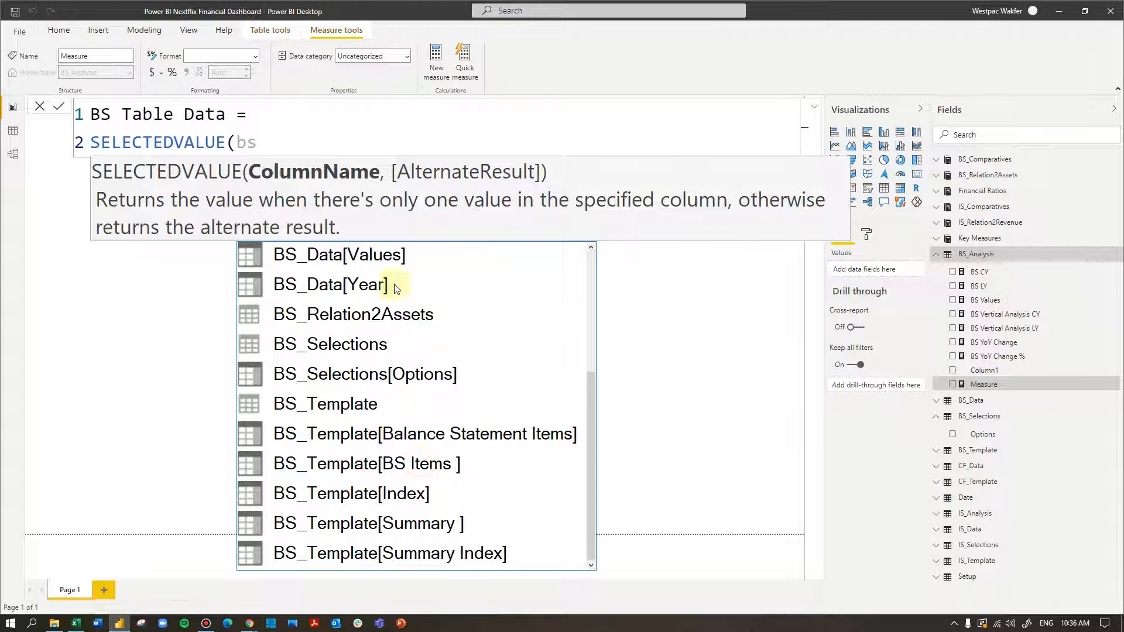
scroll(400, 403, "up", 3)
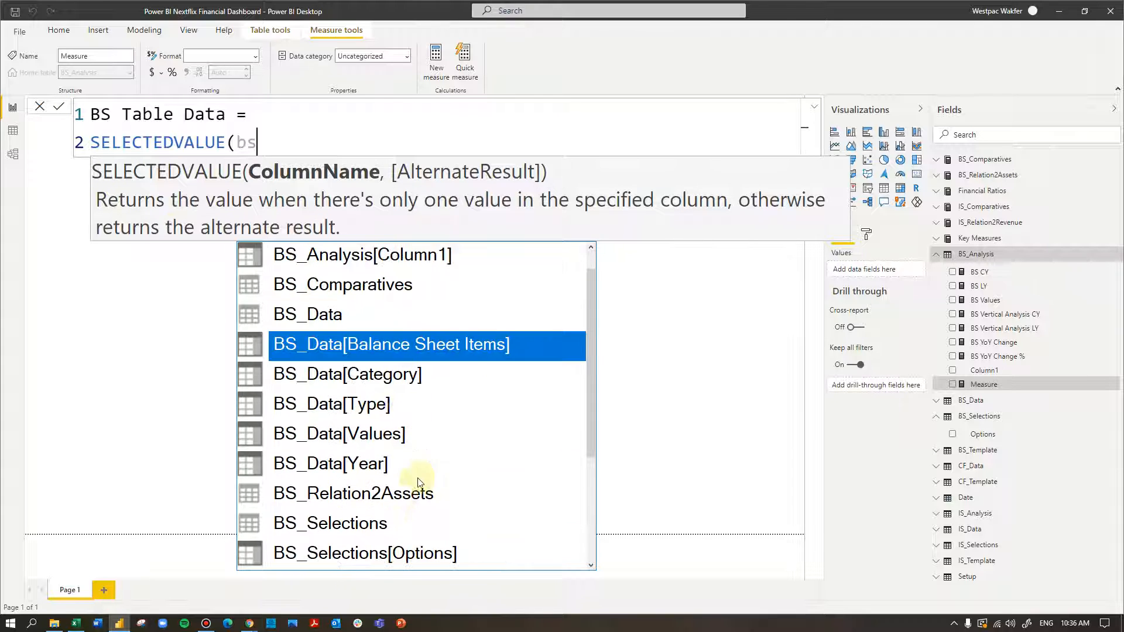
double_click(415, 554)
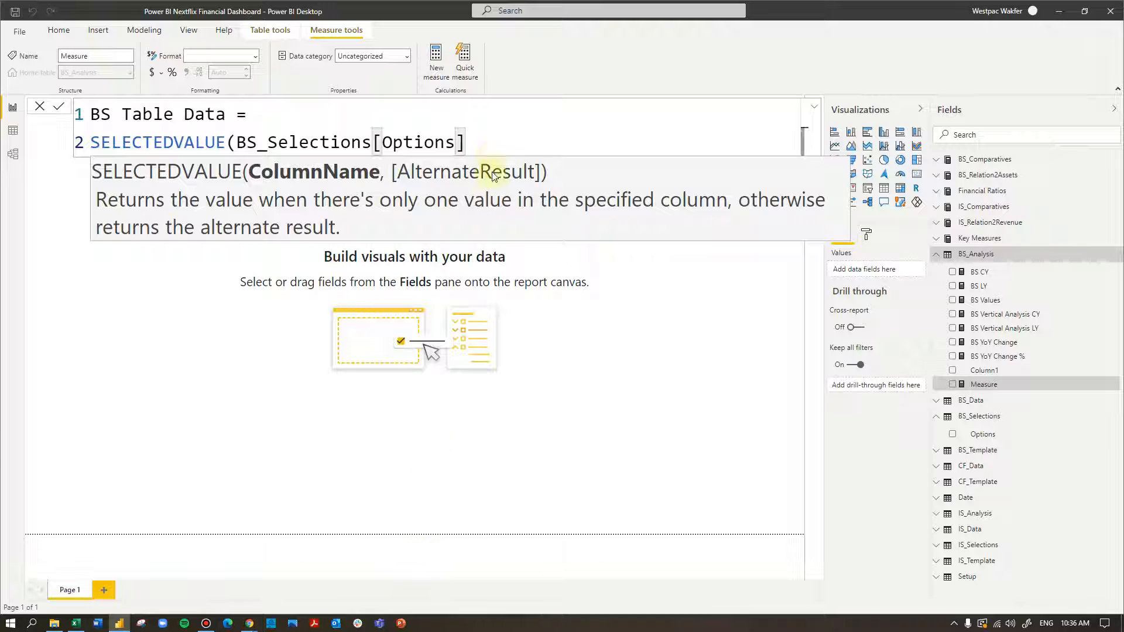
Set "Actuals" as the alternate result, close the function and commit the BS Table Data measure
type(",")
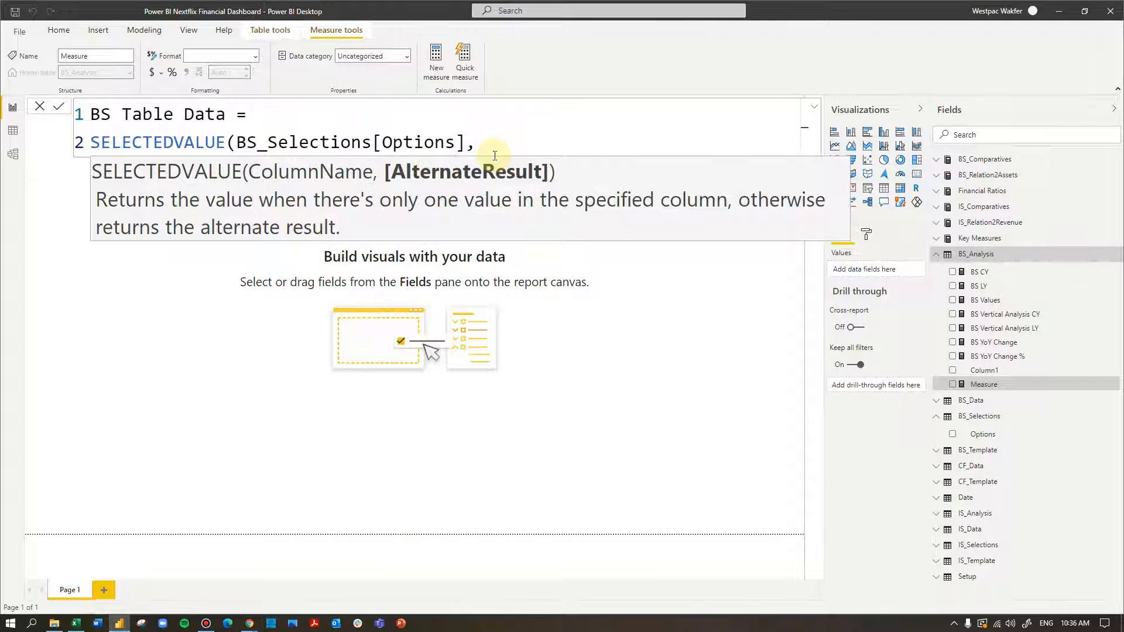
type("\"Actuals")
type(")")
key("Return")
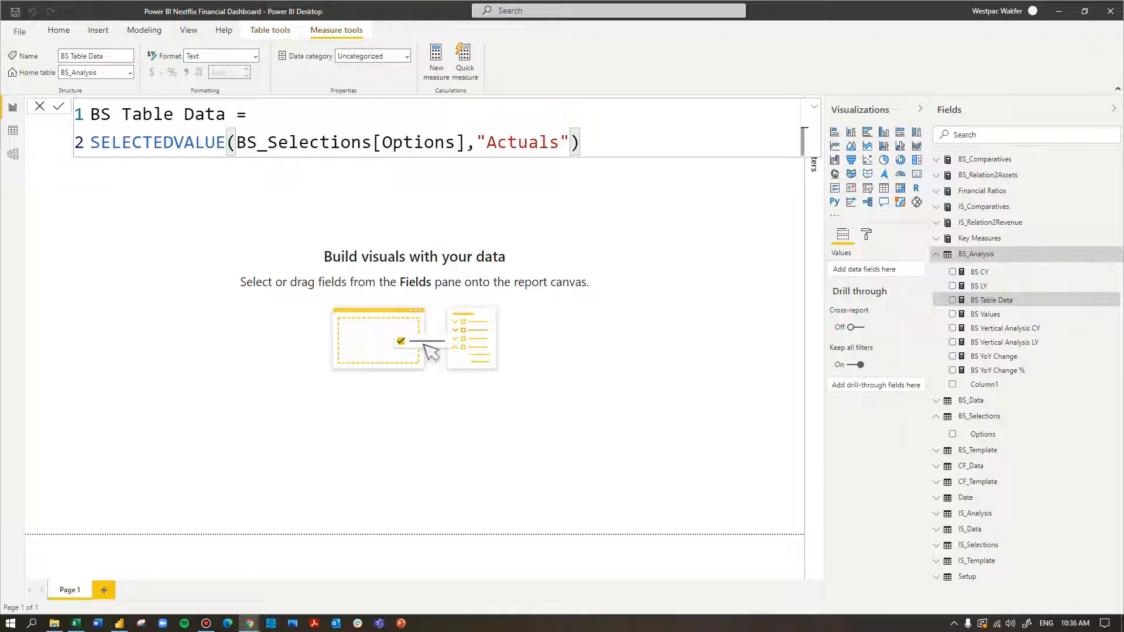
Create another measure in BS_Analysis by pasting the copied Annual BS Totals formula, and review its name and opening lines
left_click(437, 69)
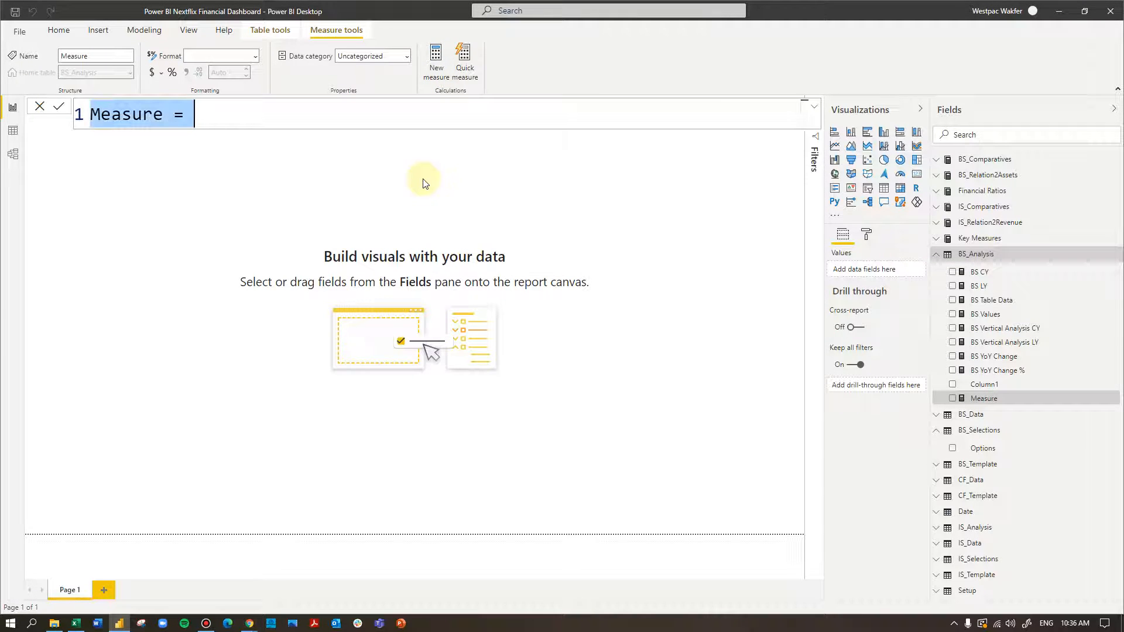
key("ctrl+v")
scroll(418, 229, "up", 10)
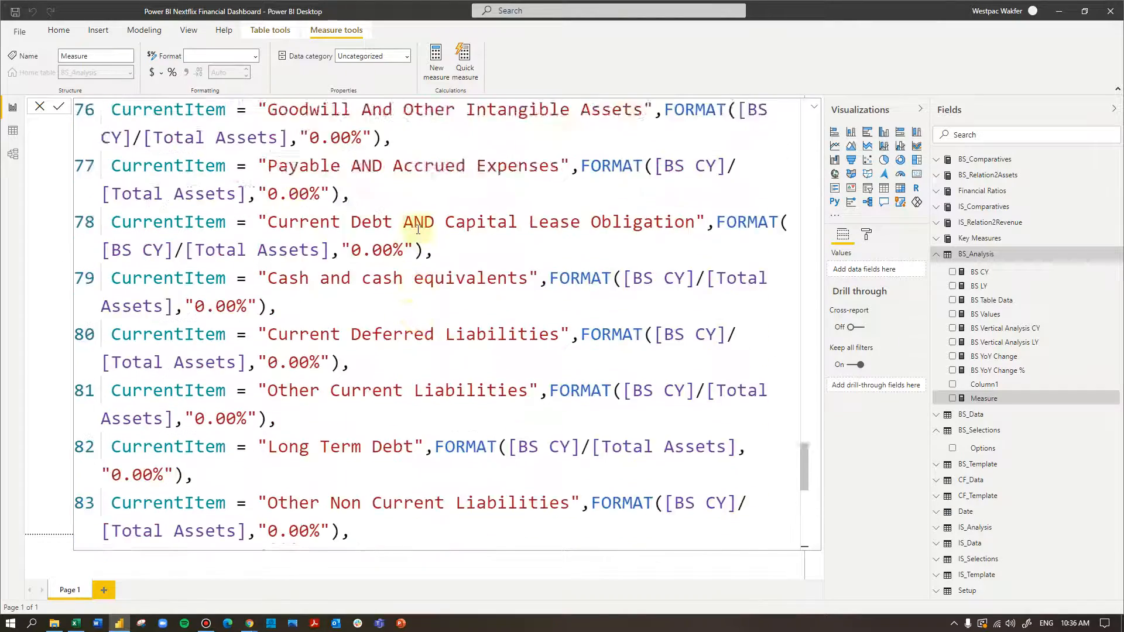
scroll(418, 229, "up", 6)
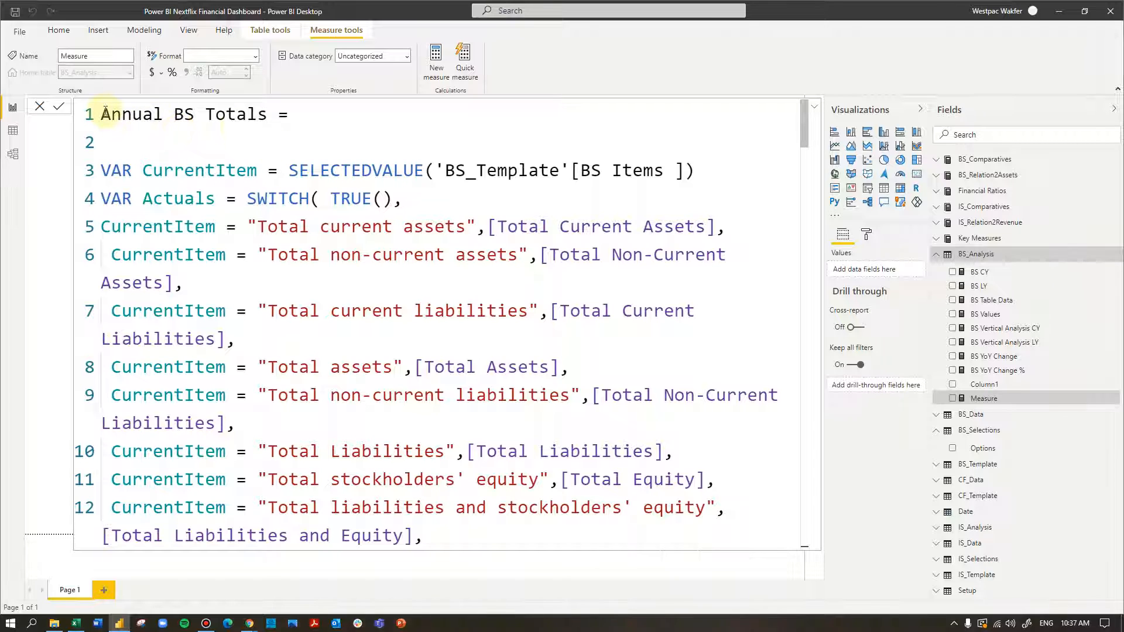
left_click_drag(102, 114, 275, 113)
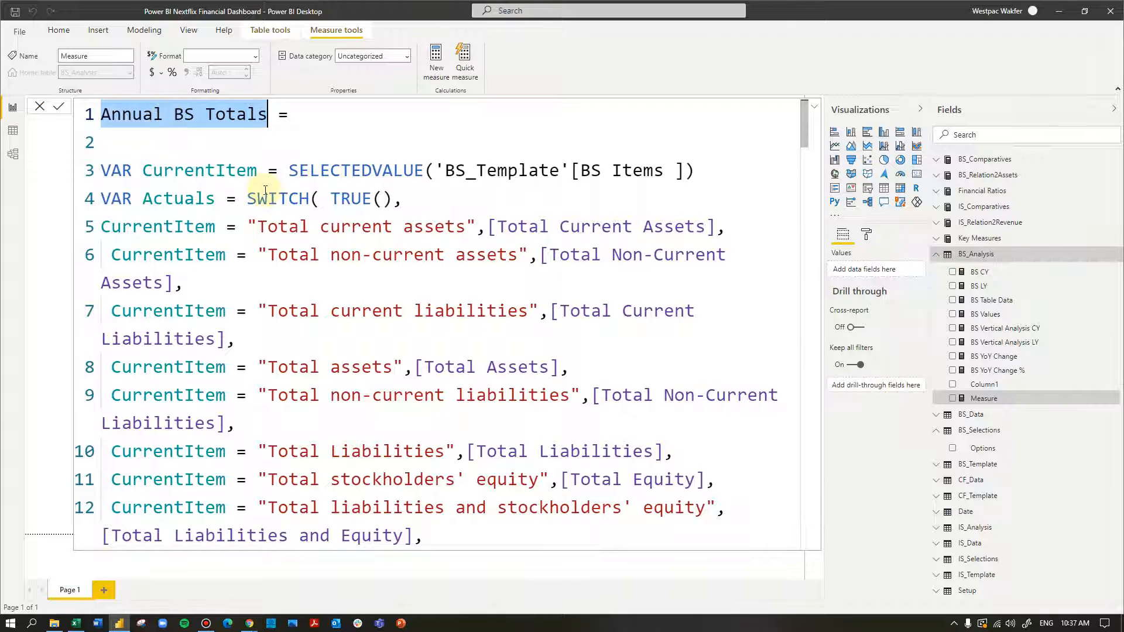
left_click(403, 227)
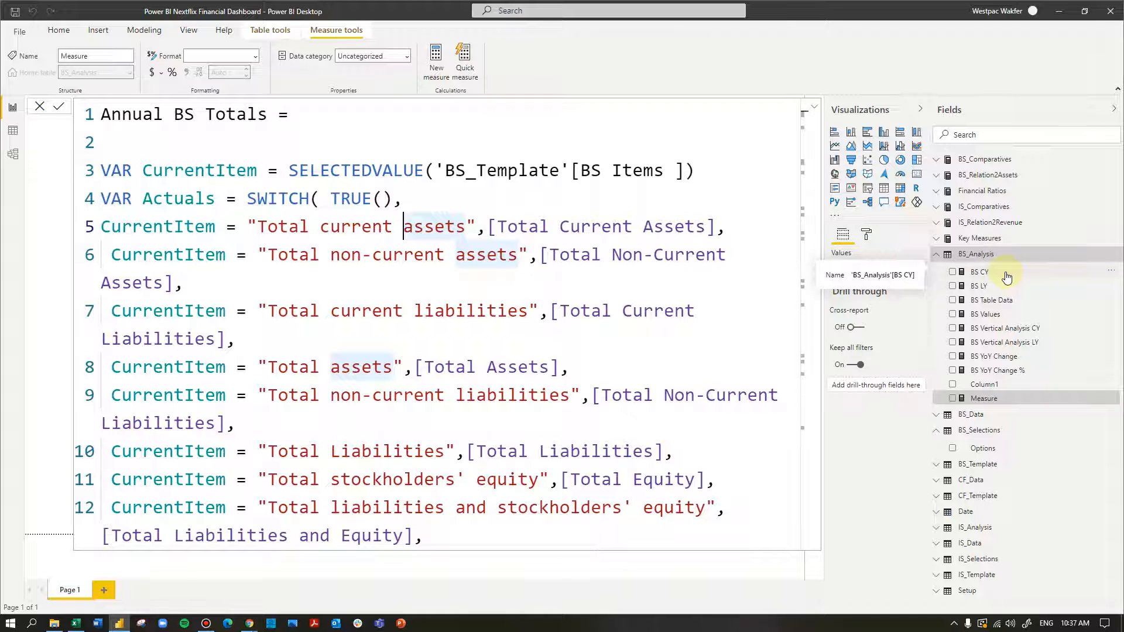
Insert a blank line between the Actuals variable and the vsLastYear variable in the formula
scroll(392, 350, "down", 5)
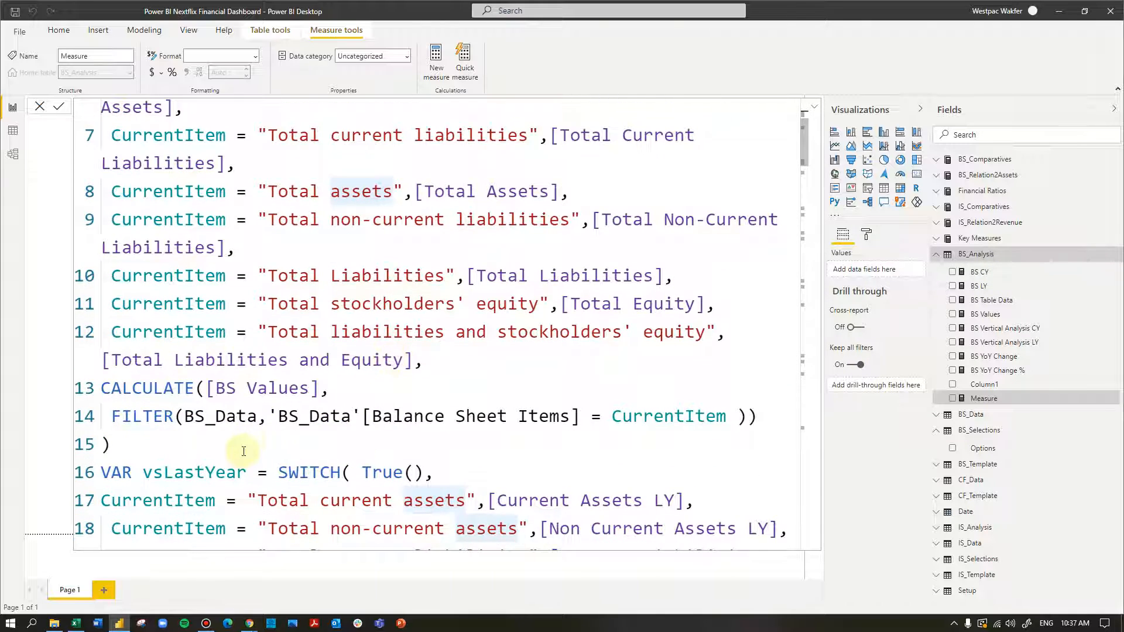
scroll(249, 445, "down", 2)
left_click(132, 389)
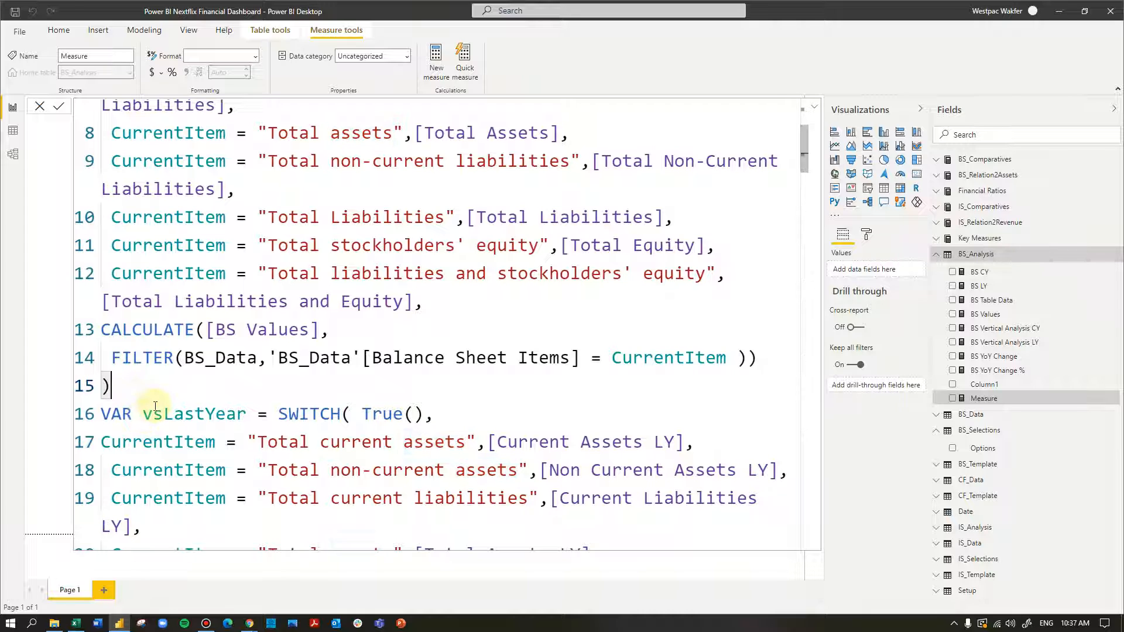
key("Return")
Review the vsLastYear variable with its DATEADD line and insert a blank line before the YoYChangePercentage variable
scroll(156, 403, "down", 2)
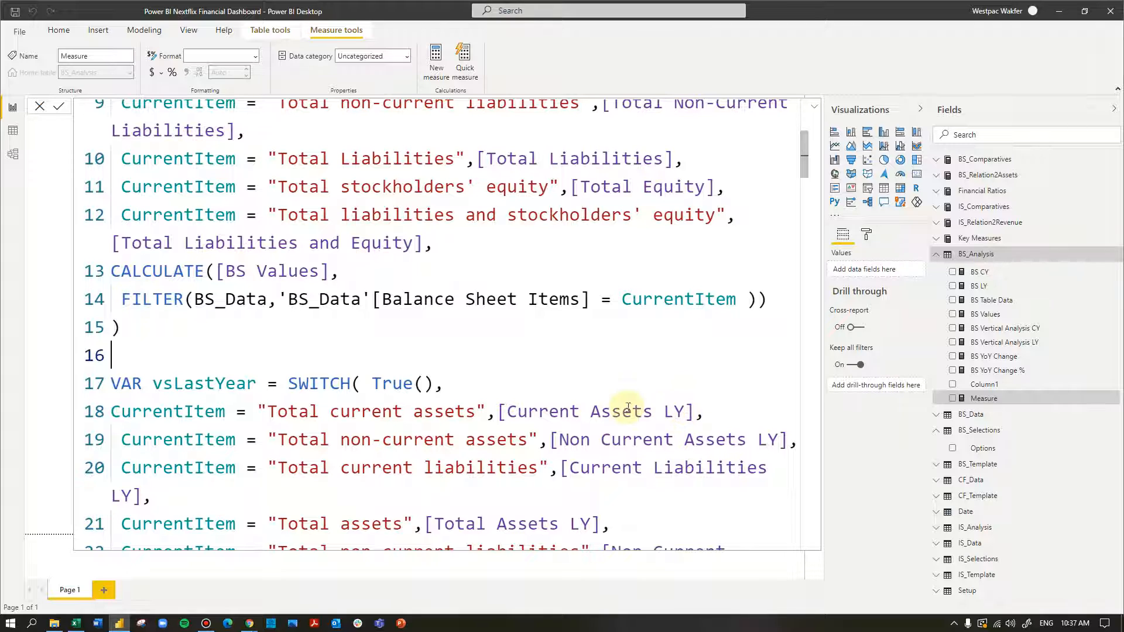
scroll(504, 426, "down", 1)
scroll(504, 426, "down", 5)
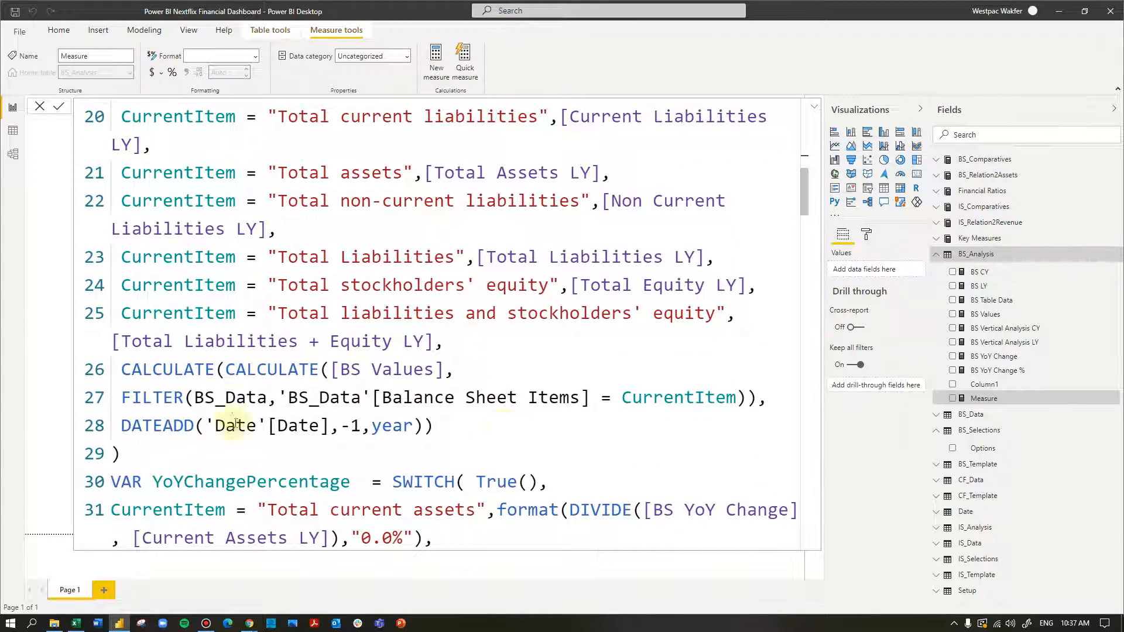
left_click_drag(454, 426, 122, 426)
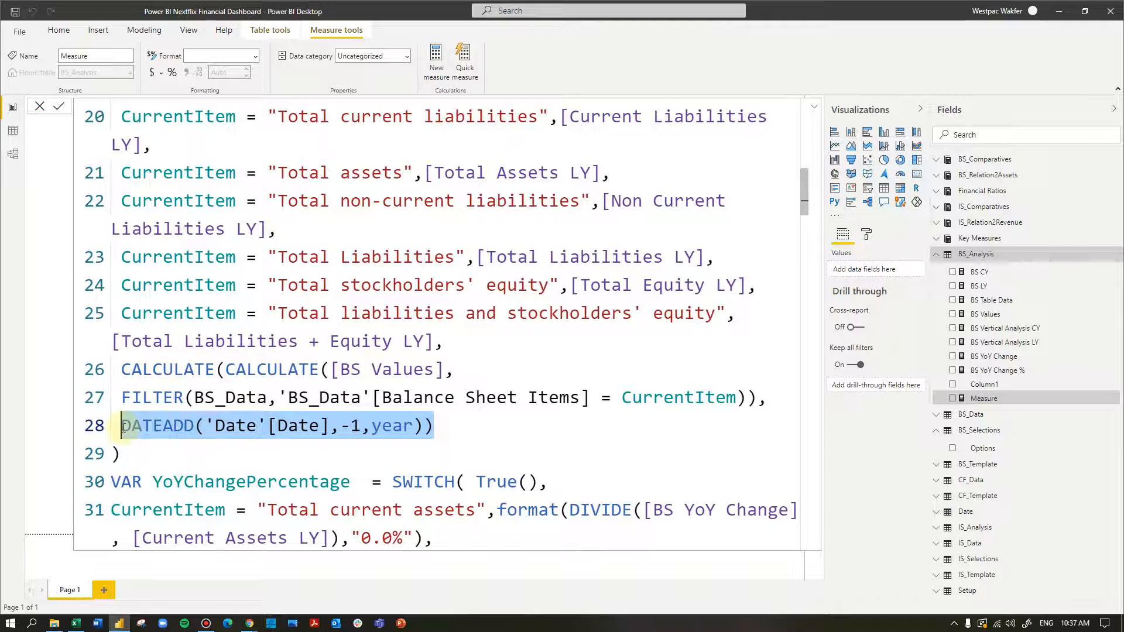
left_click(169, 454)
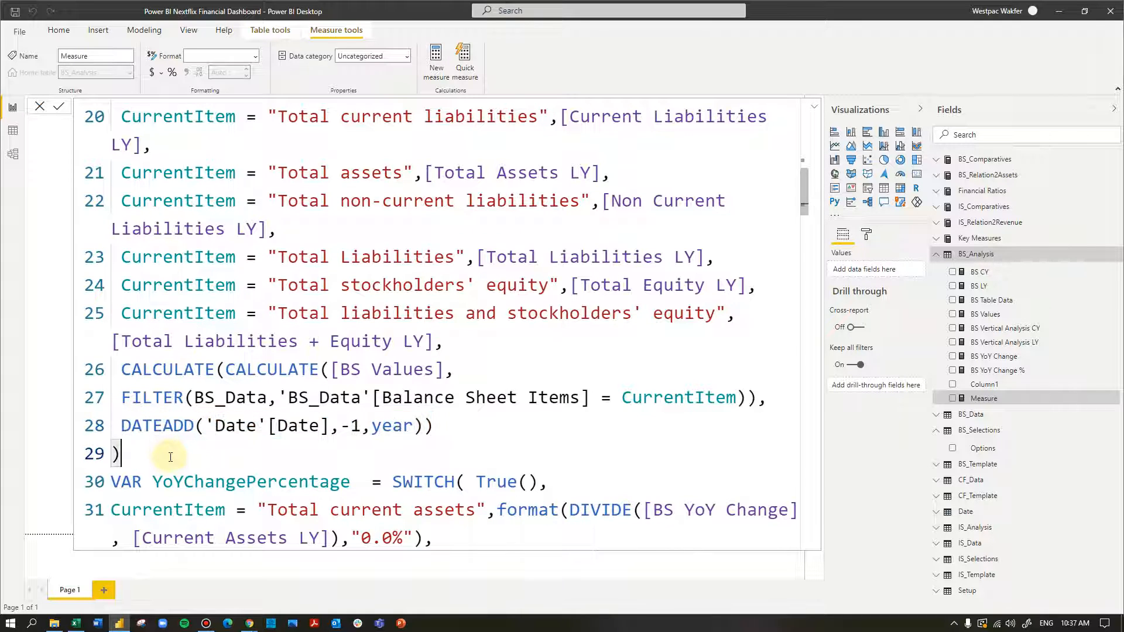
key("Return")
Examine the YoYChangePercentage variable, including how its FORMAT and DIVIDE expressions calculate each balance sheet total's percentage change
scroll(168, 461, "down", 1)
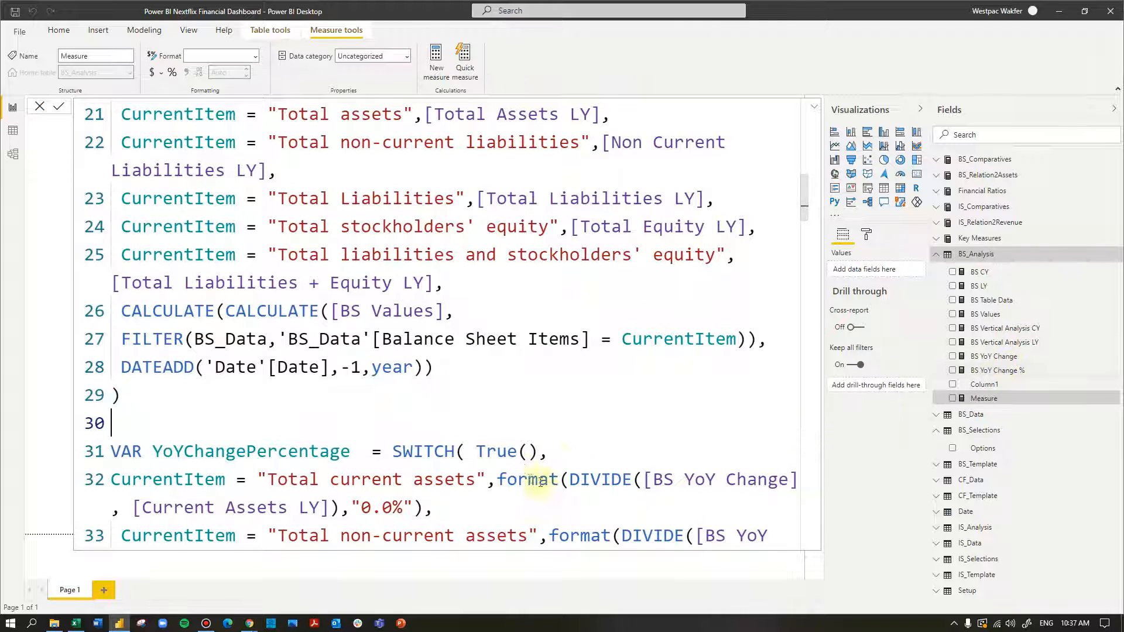
scroll(516, 468, "down", 1)
scroll(557, 468, "down", 1)
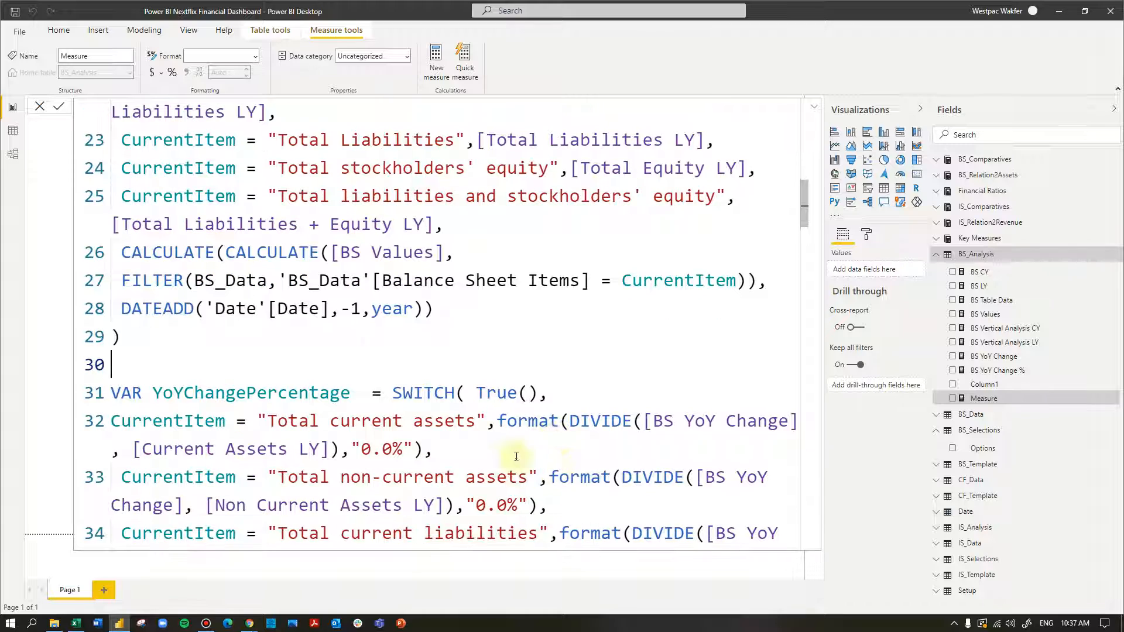
left_click_drag(497, 421, 328, 449)
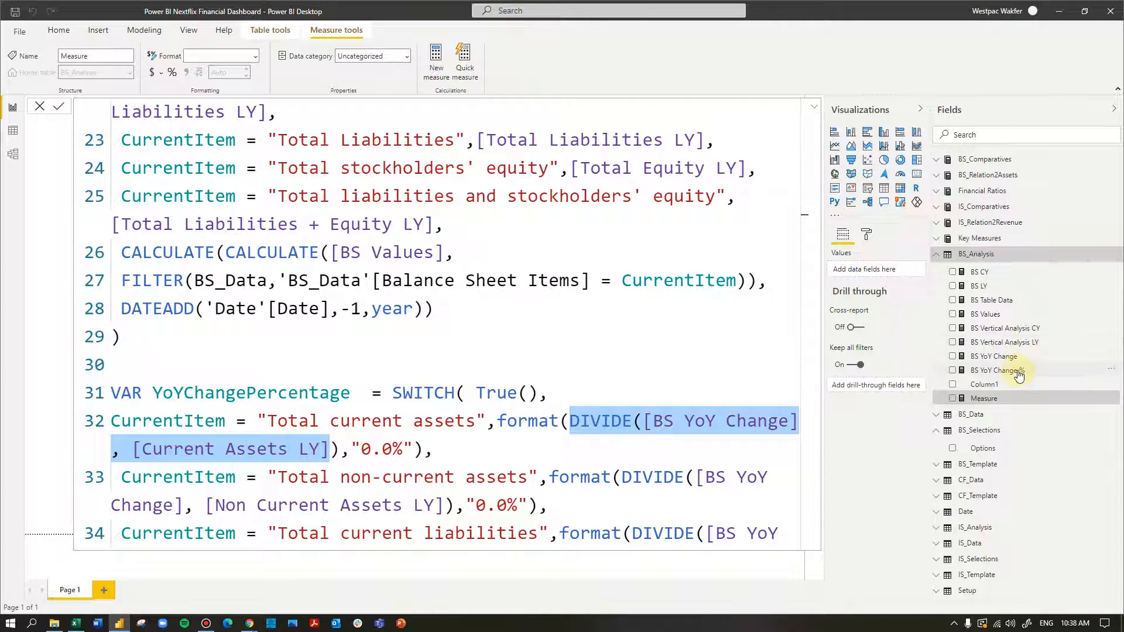
left_click(498, 422)
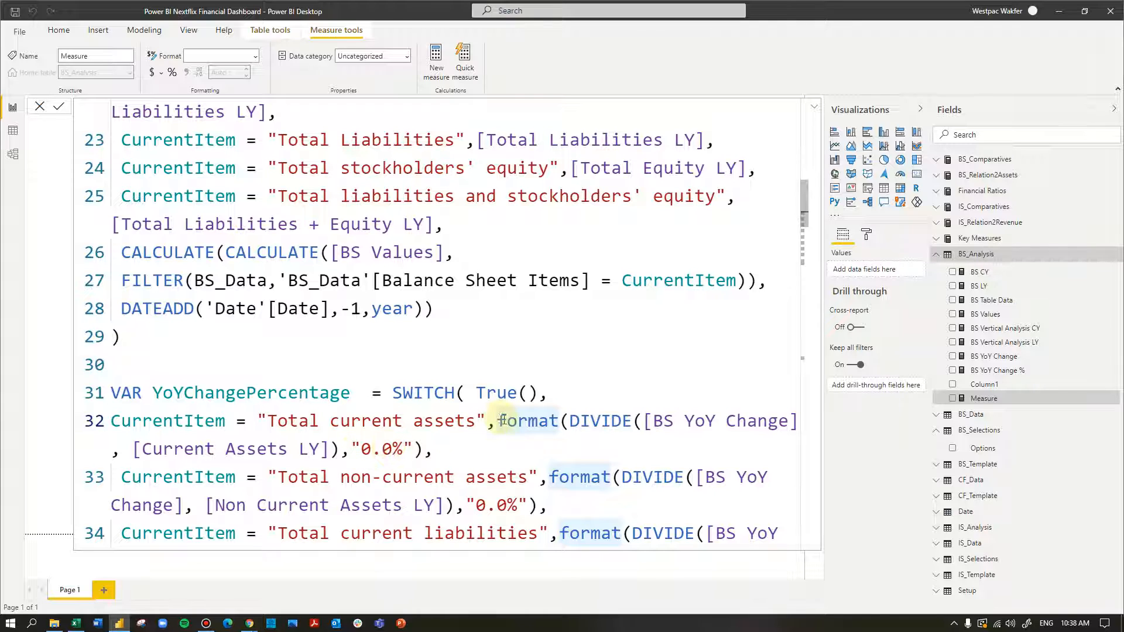
left_click(337, 449)
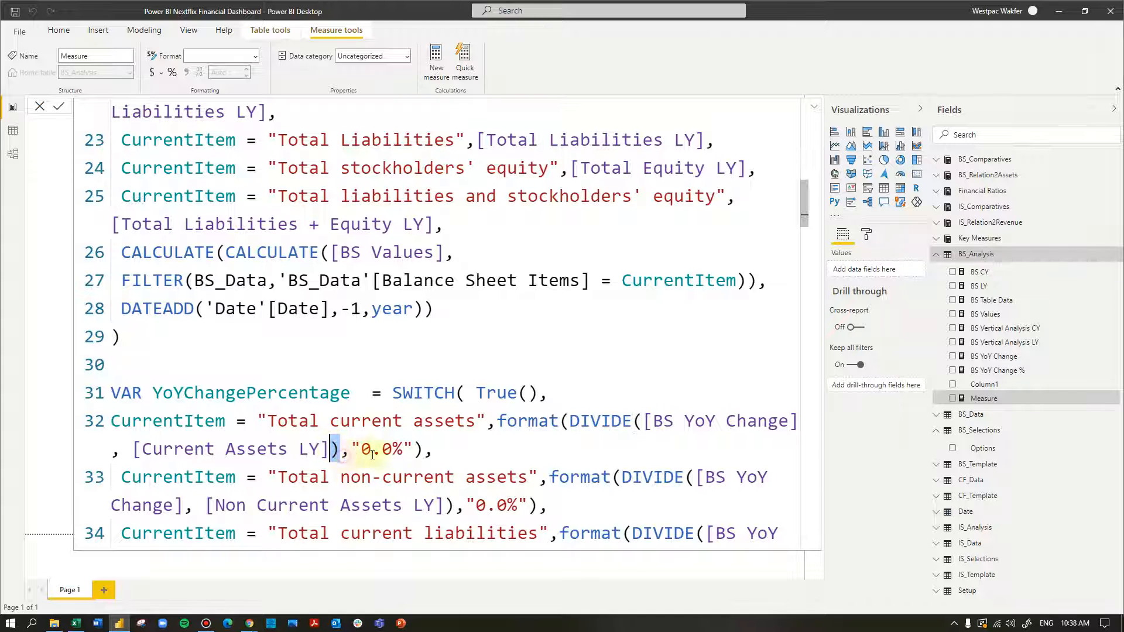
left_click(433, 451)
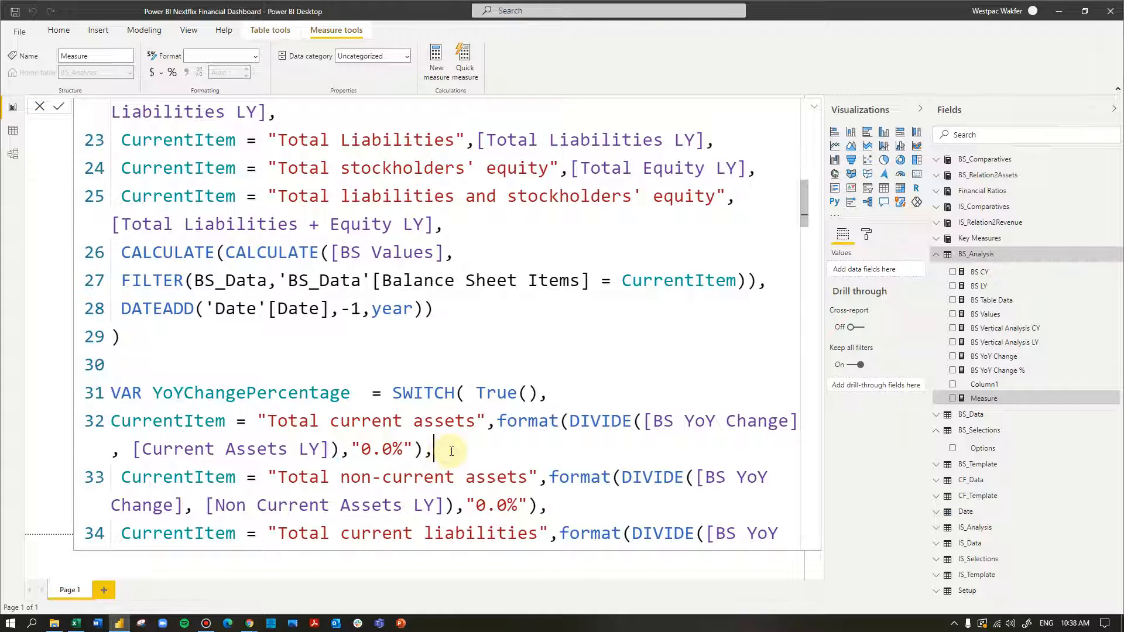
scroll(445, 450, "down", 1)
scroll(450, 450, "down", 1)
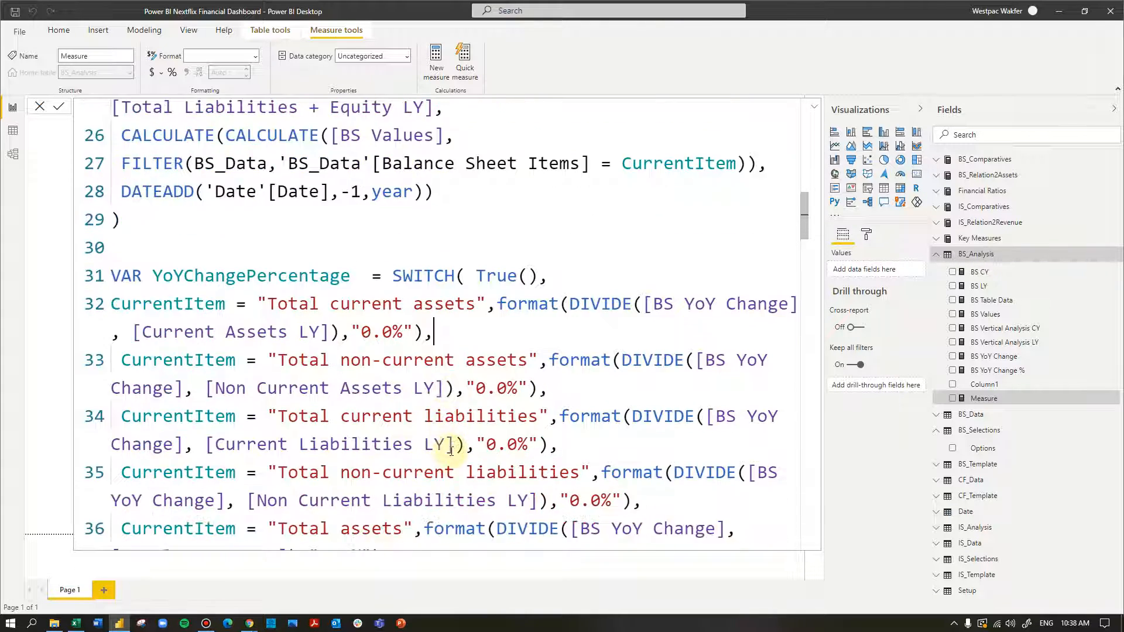
scroll(504, 448, "down", 2)
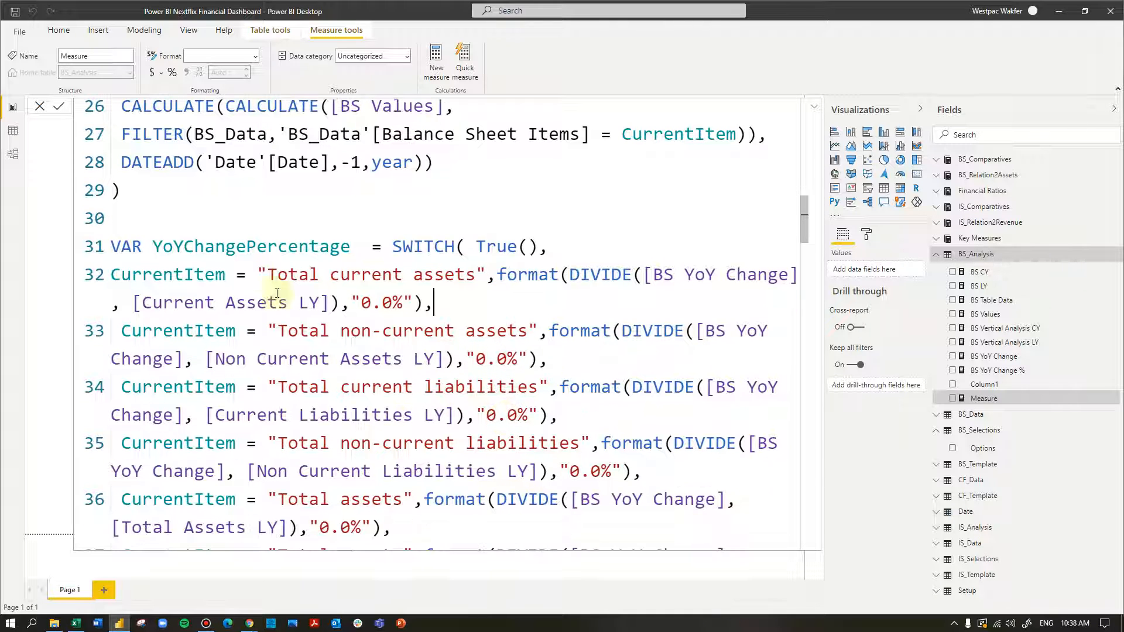
scroll(533, 410, "down", 4)
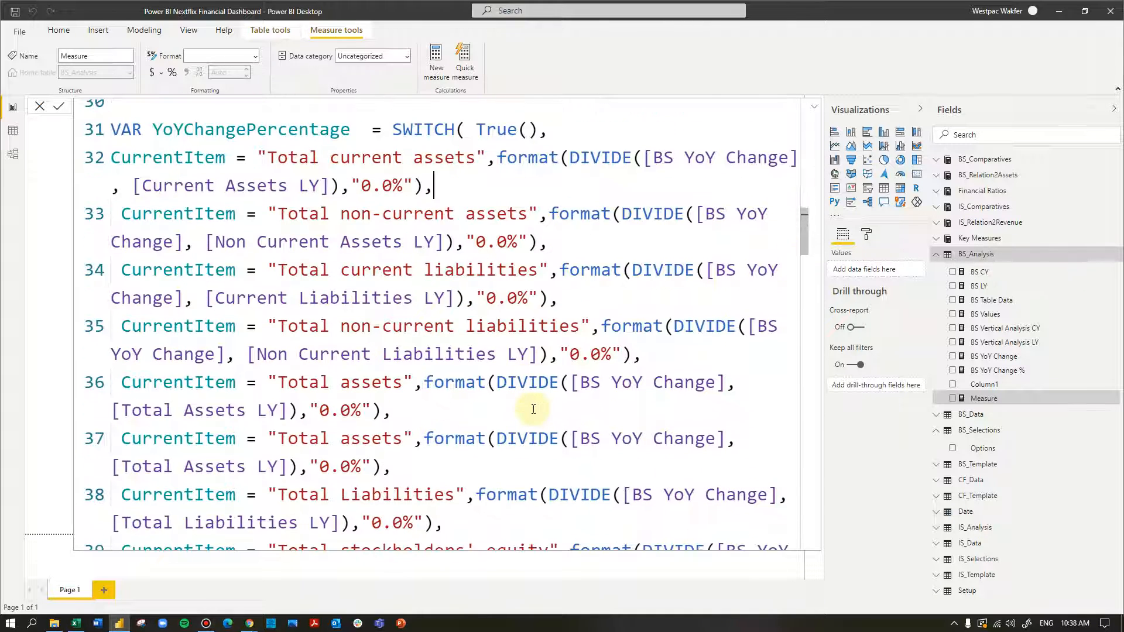
scroll(533, 409, "down", 1)
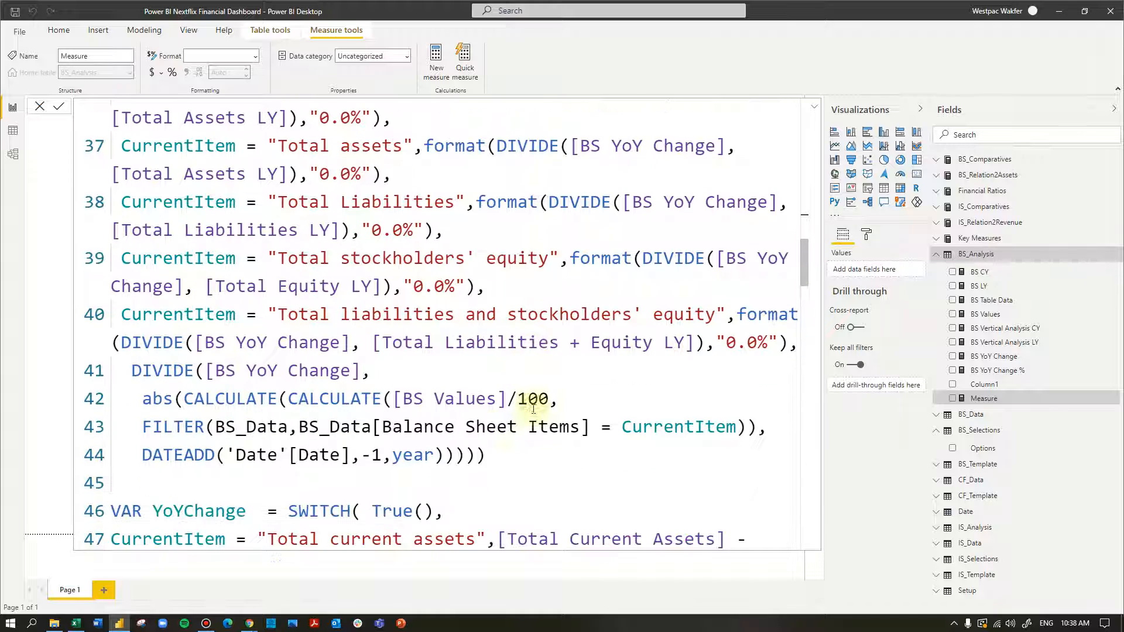
Review the DATEADD line that closes the YoYChangePercentage variable and shifts the dates back one year
left_click_drag(486, 455, 142, 456)
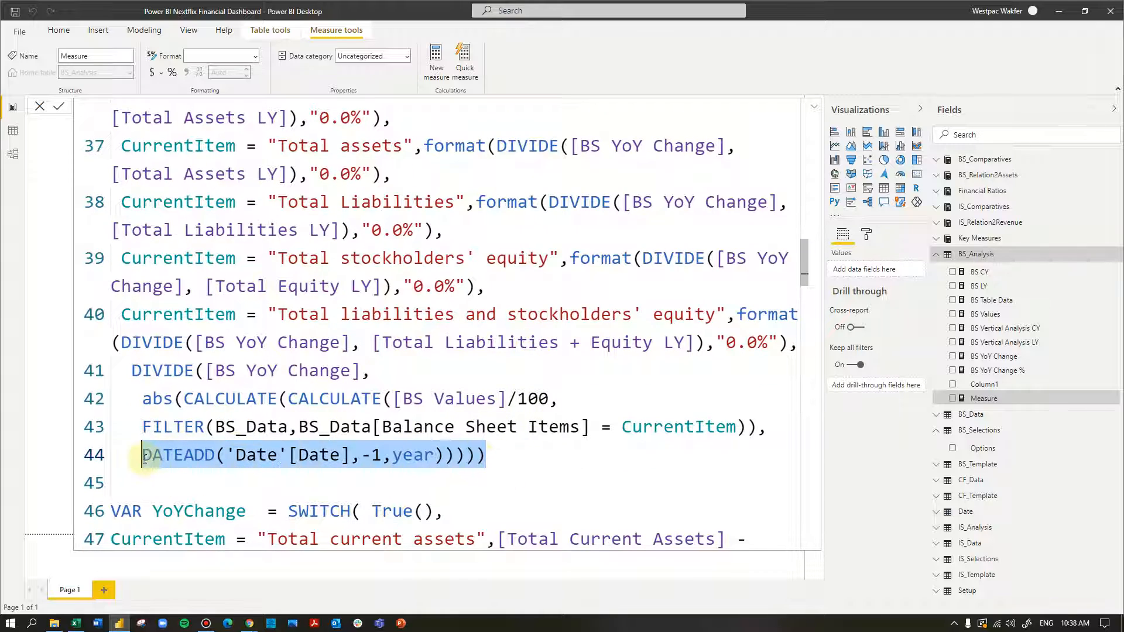
left_click(145, 485)
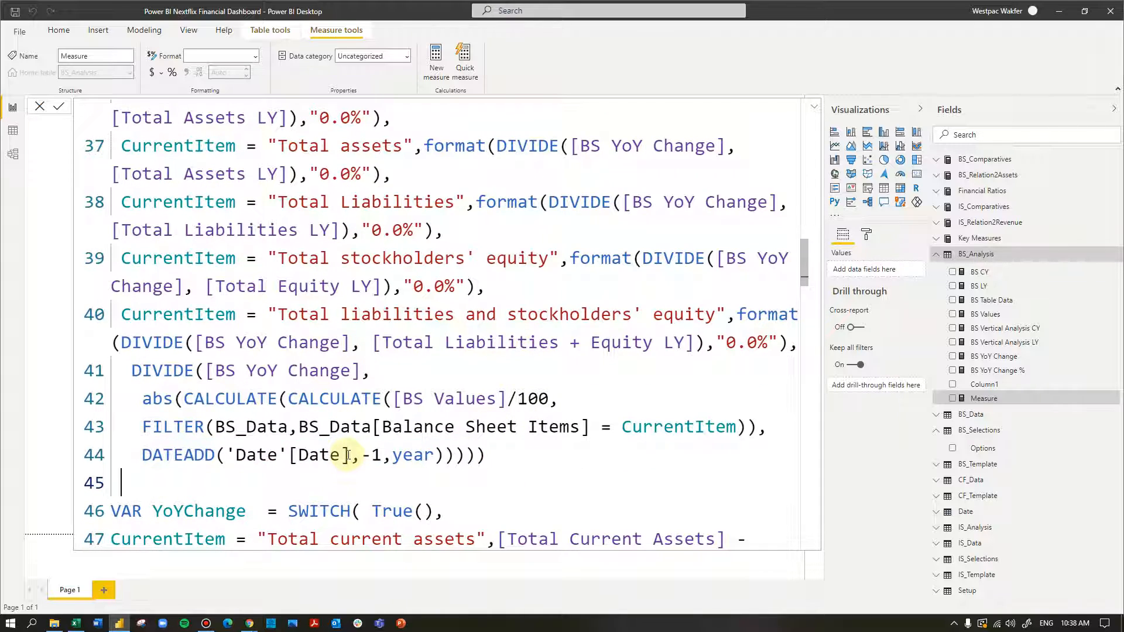
scroll(348, 455, "down", 2)
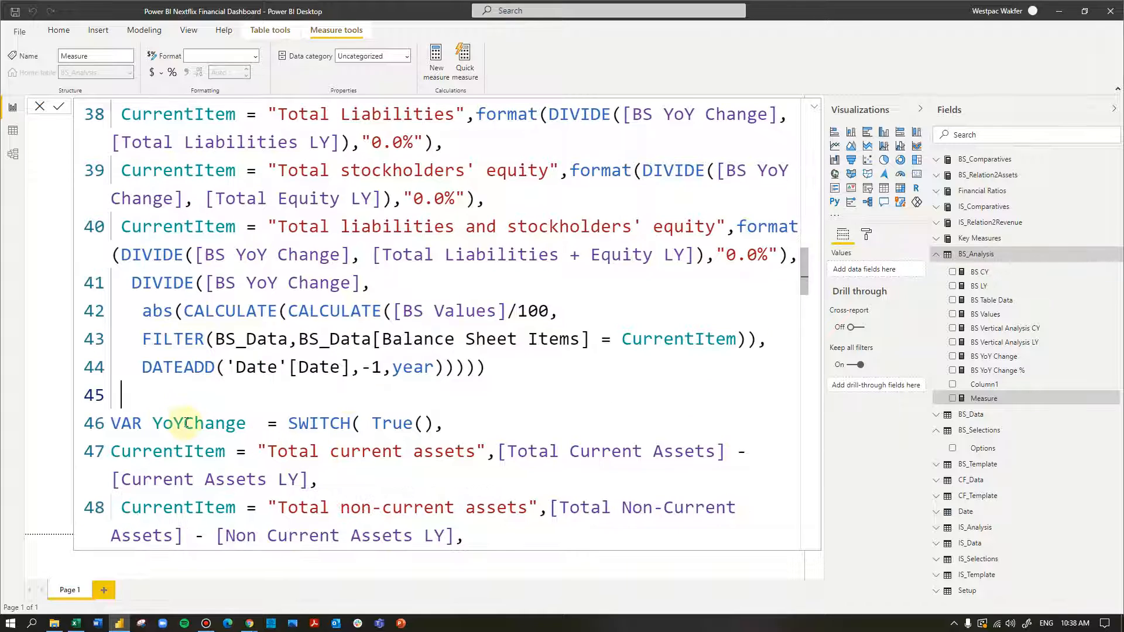
Examine the YoYChange variable, from its SWITCH conditions for each balance sheet total to the closing CALCULATE and DATEADD lines
left_click_drag(154, 423, 236, 423)
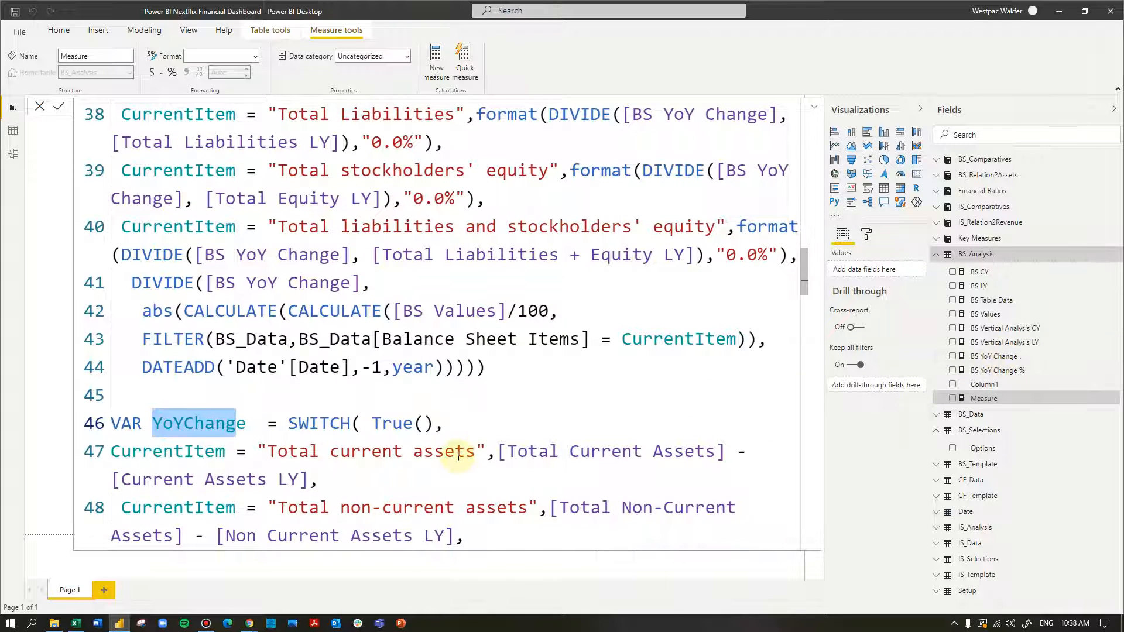
scroll(458, 456, "down", 1)
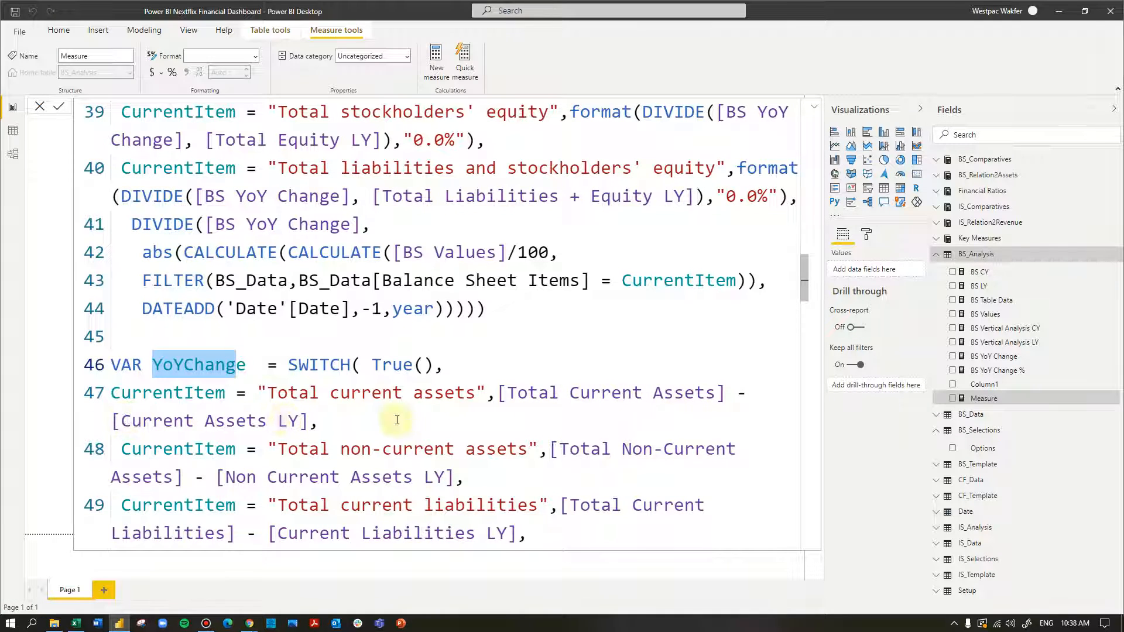
scroll(400, 427, "down", 1)
scroll(401, 427, "down", 1)
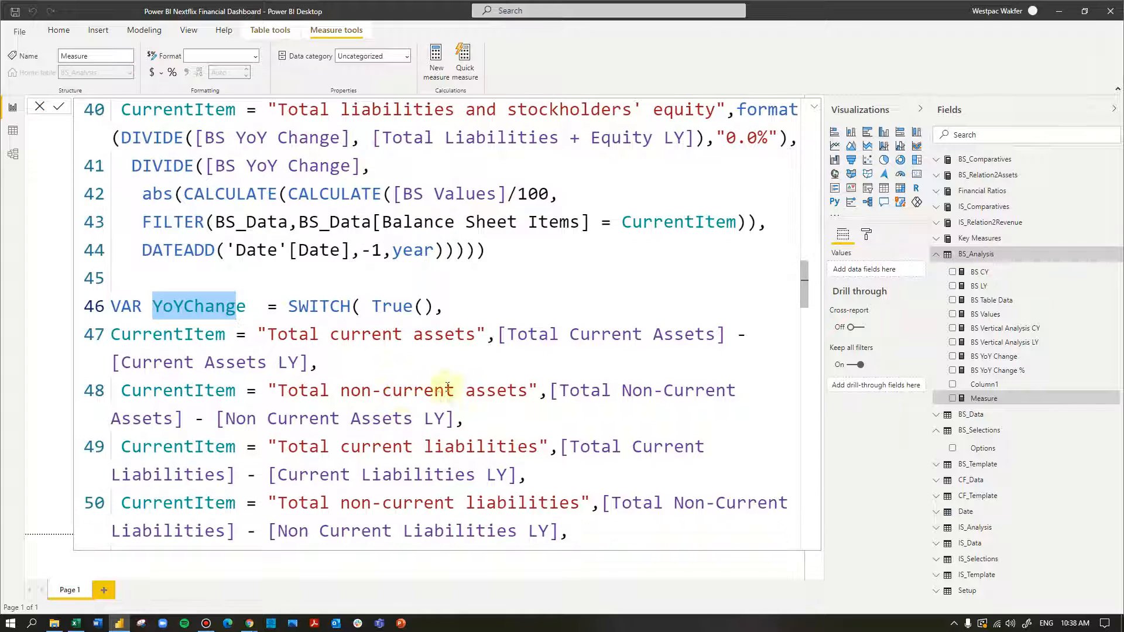
scroll(427, 413, "down", 5)
scroll(432, 422, "down", 9)
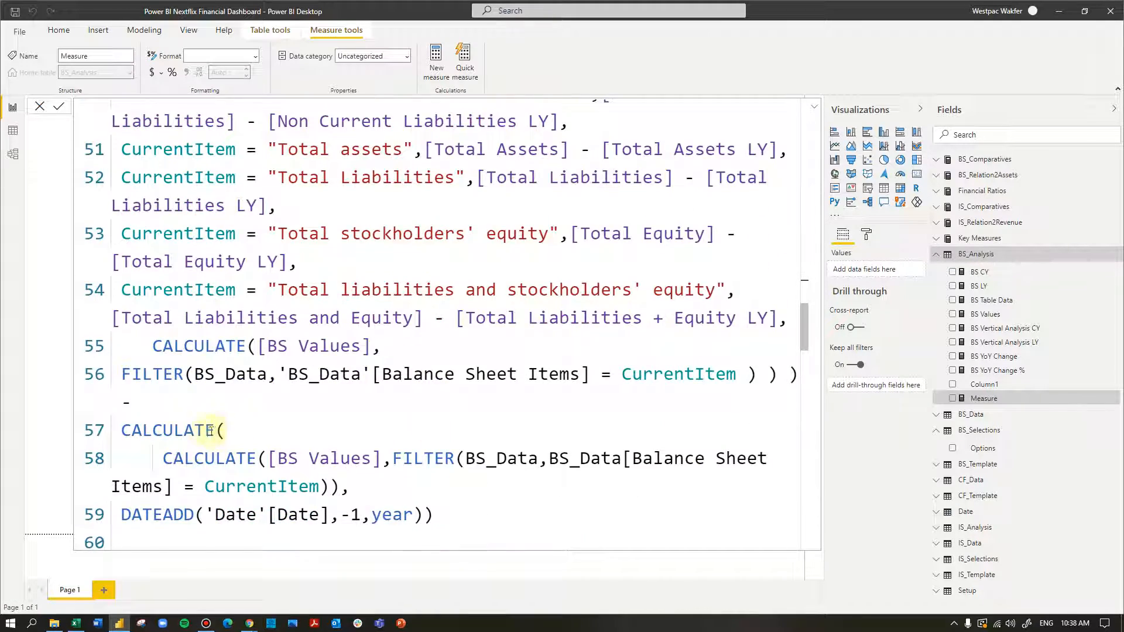
scroll(231, 432, "down", 3)
left_click(158, 477)
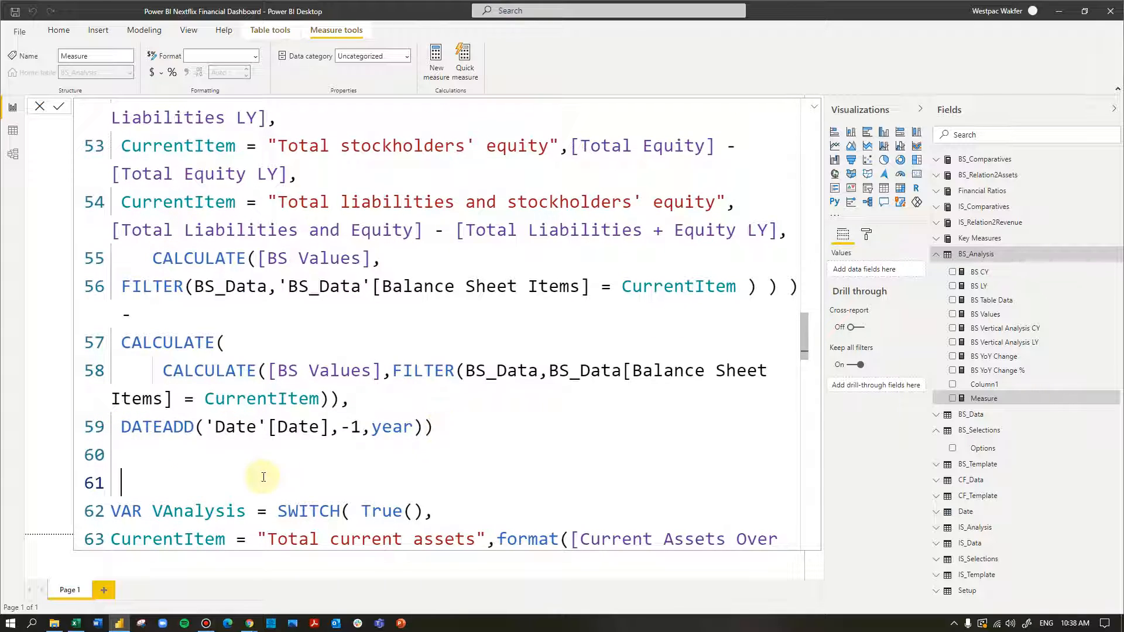
Examine the VAnalysis variable, including how its FORMAT expressions relate the balance sheet totals and individual items to total assets
scroll(258, 474, "down", 1)
scroll(263, 478, "down", 1)
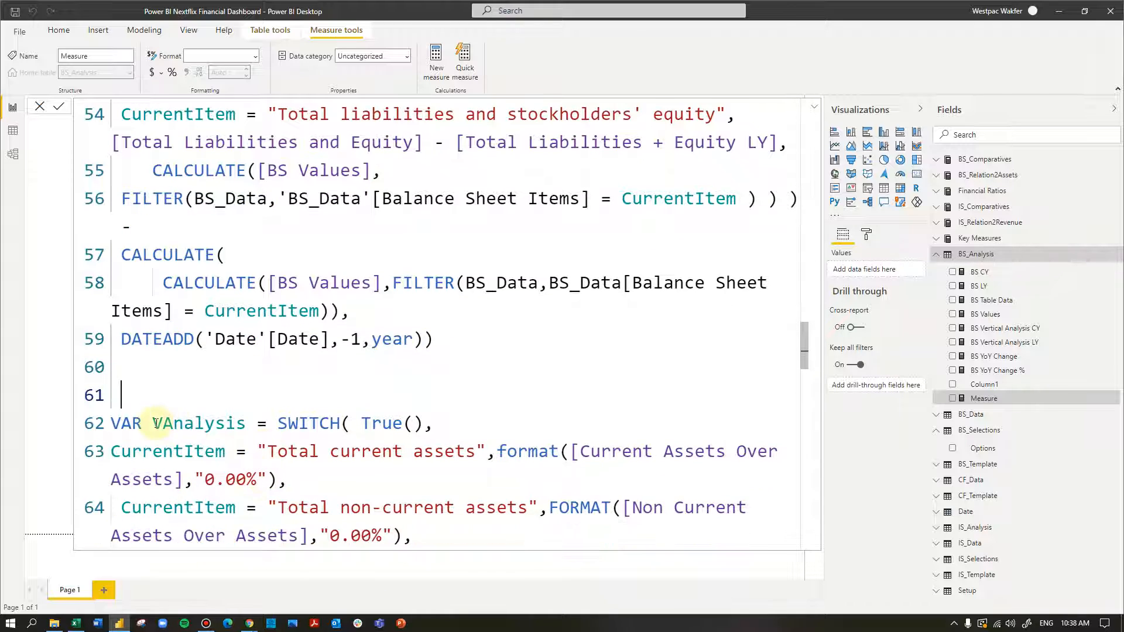
scroll(374, 423, "down", 1)
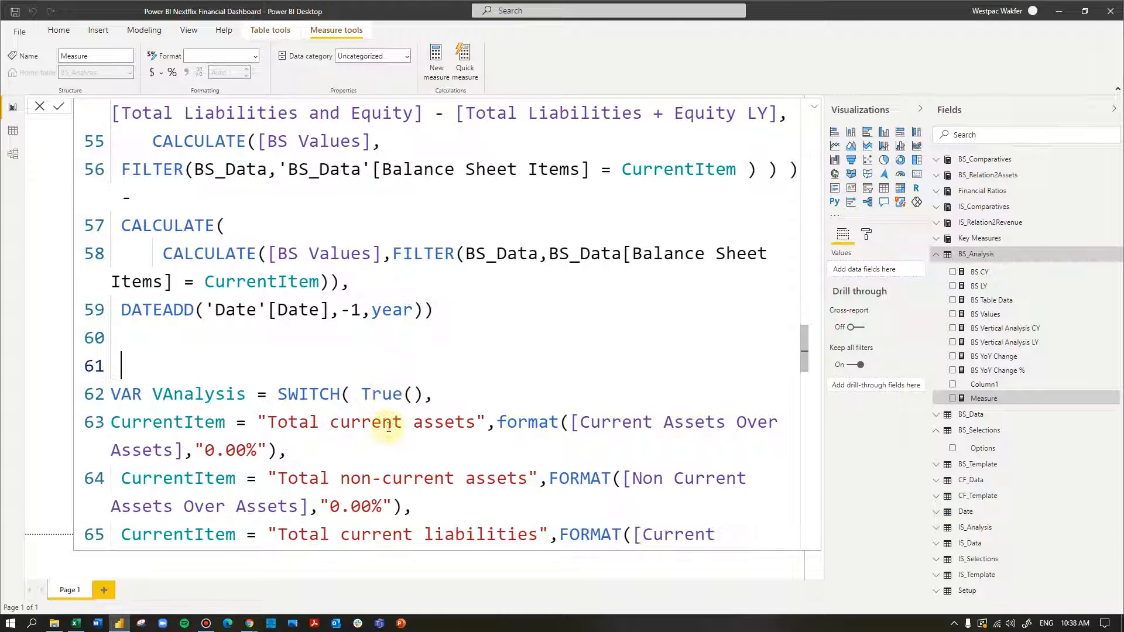
scroll(416, 430, "down", 1)
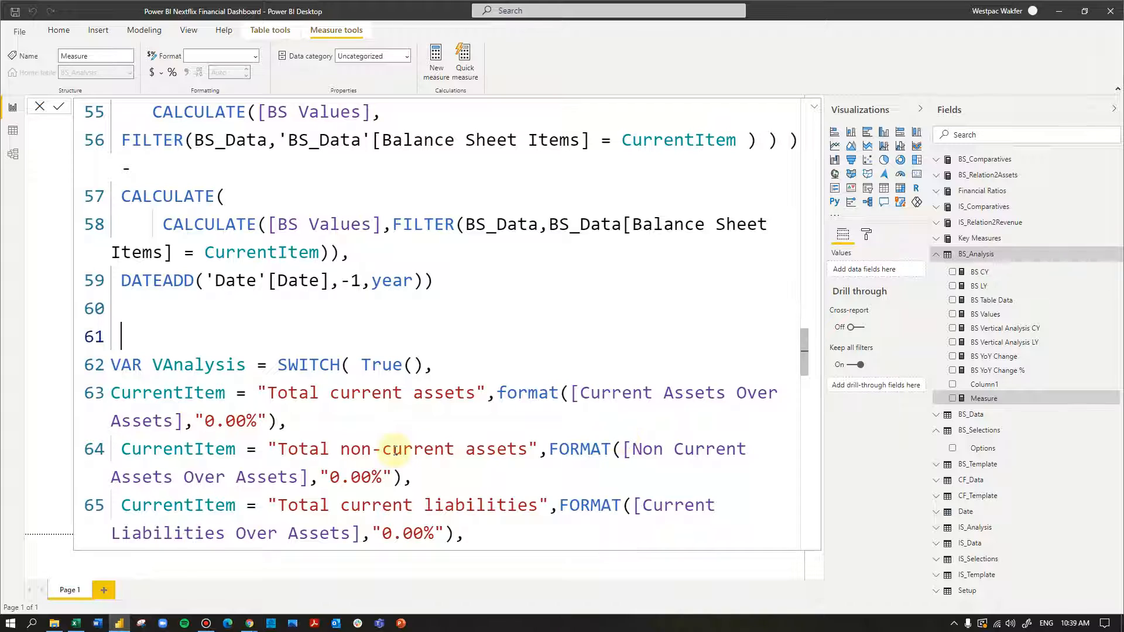
scroll(392, 450, "down", 2)
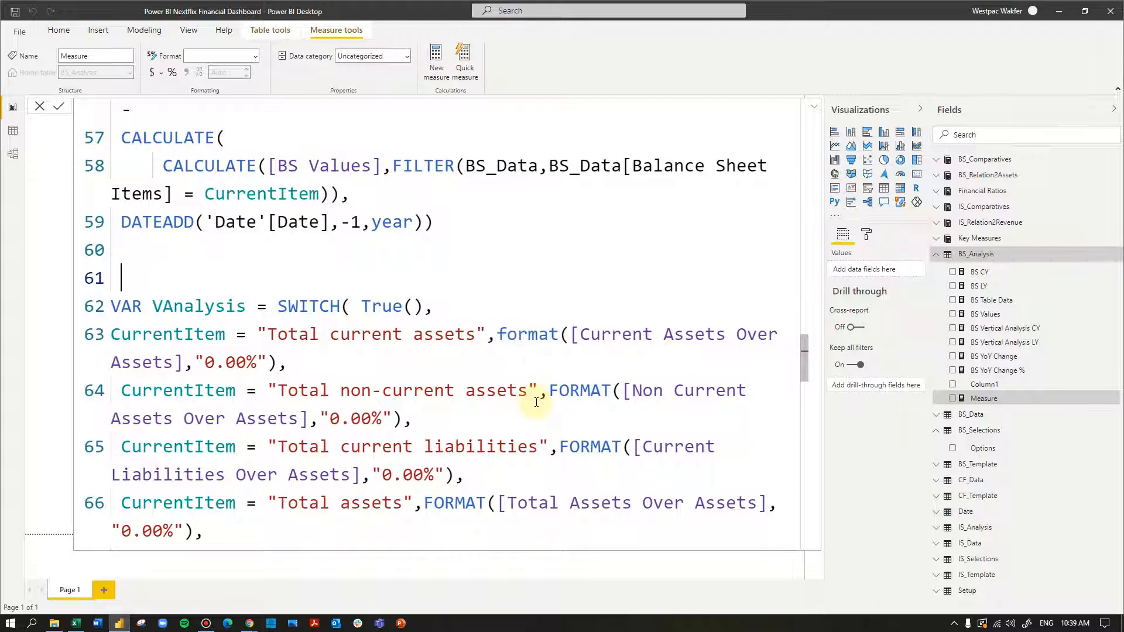
scroll(536, 402, "down", 3)
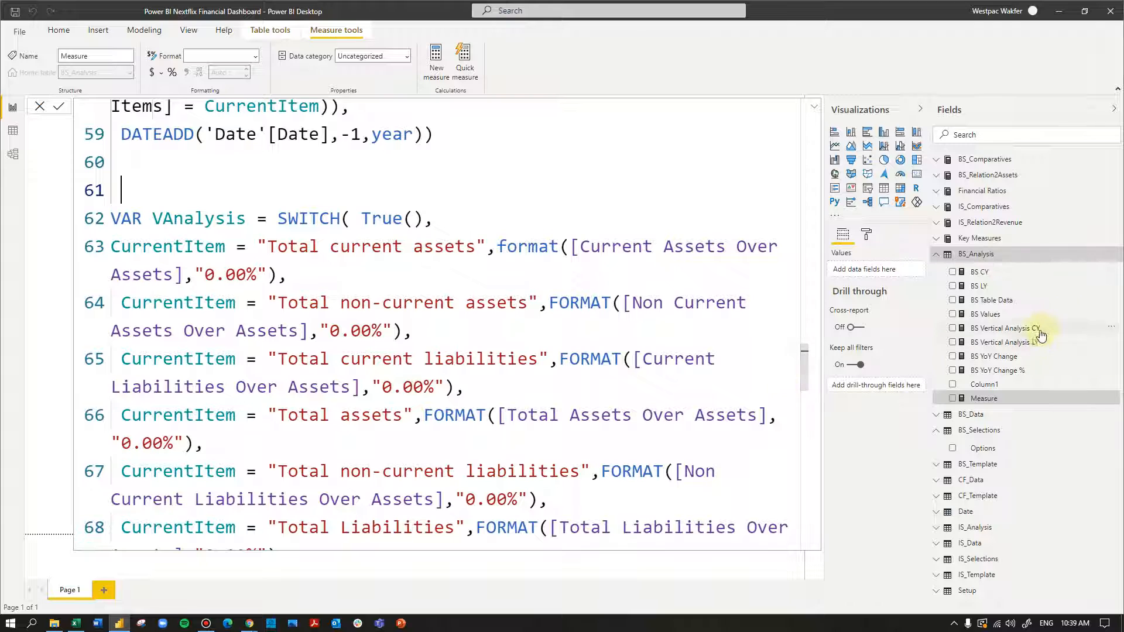
scroll(513, 402, "down", 1)
scroll(513, 402, "down", 12)
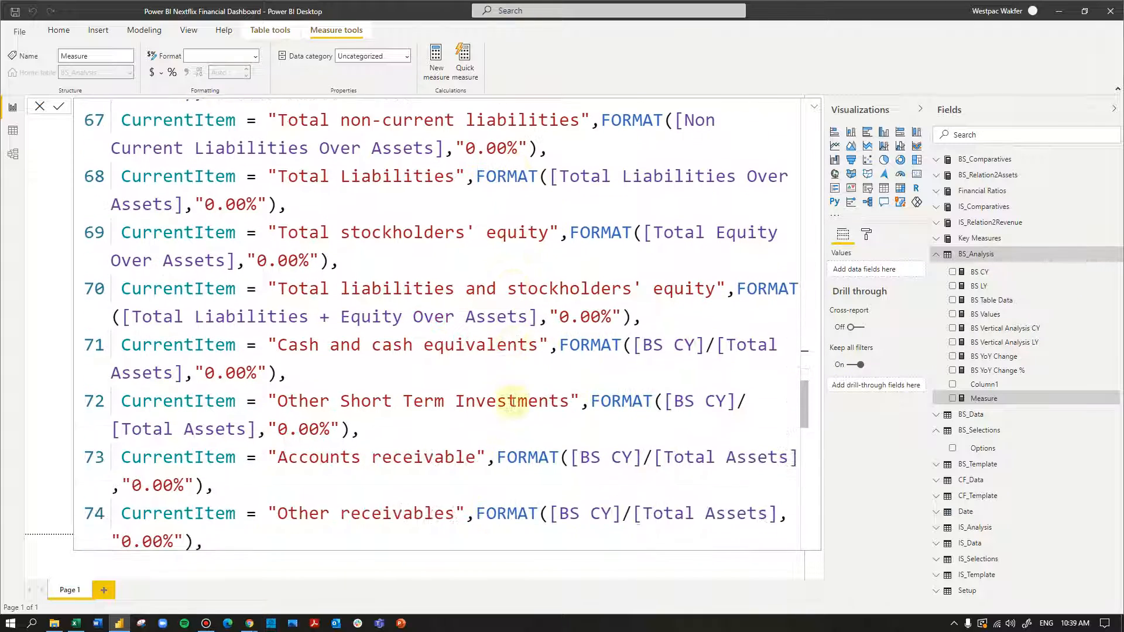
scroll(514, 402, "down", 4)
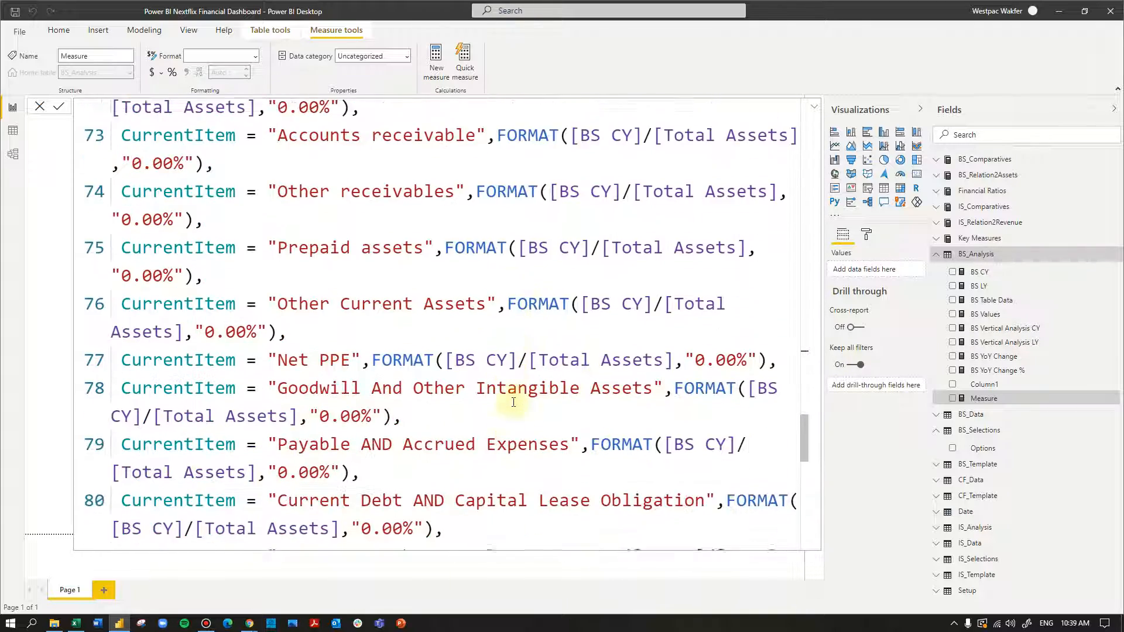
scroll(513, 403, "down", 4)
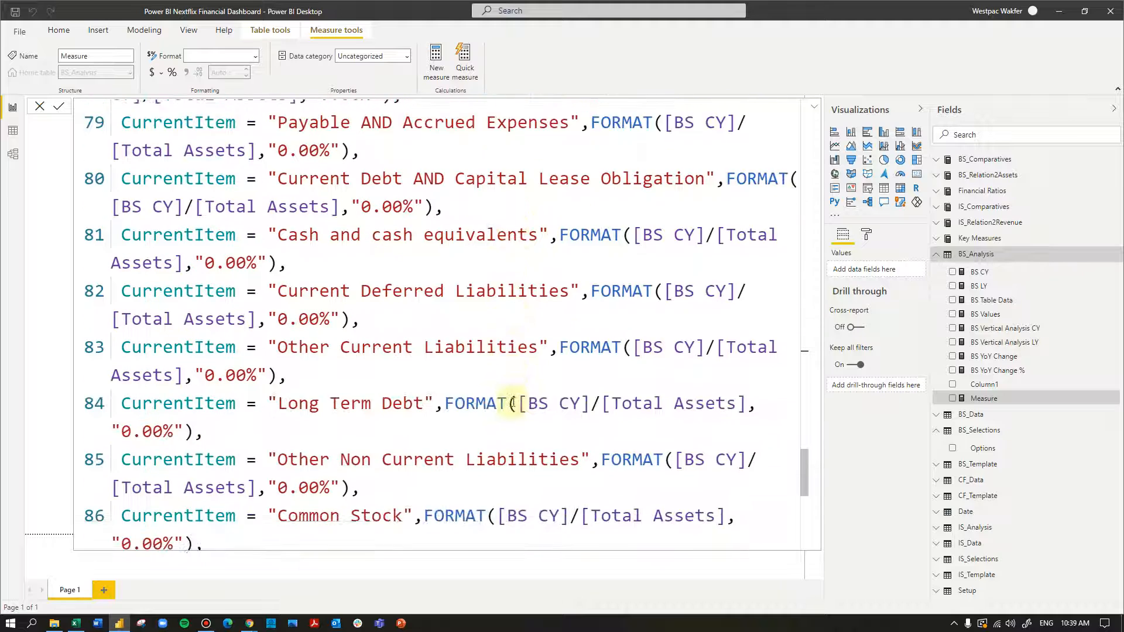
scroll(514, 403, "down", 3)
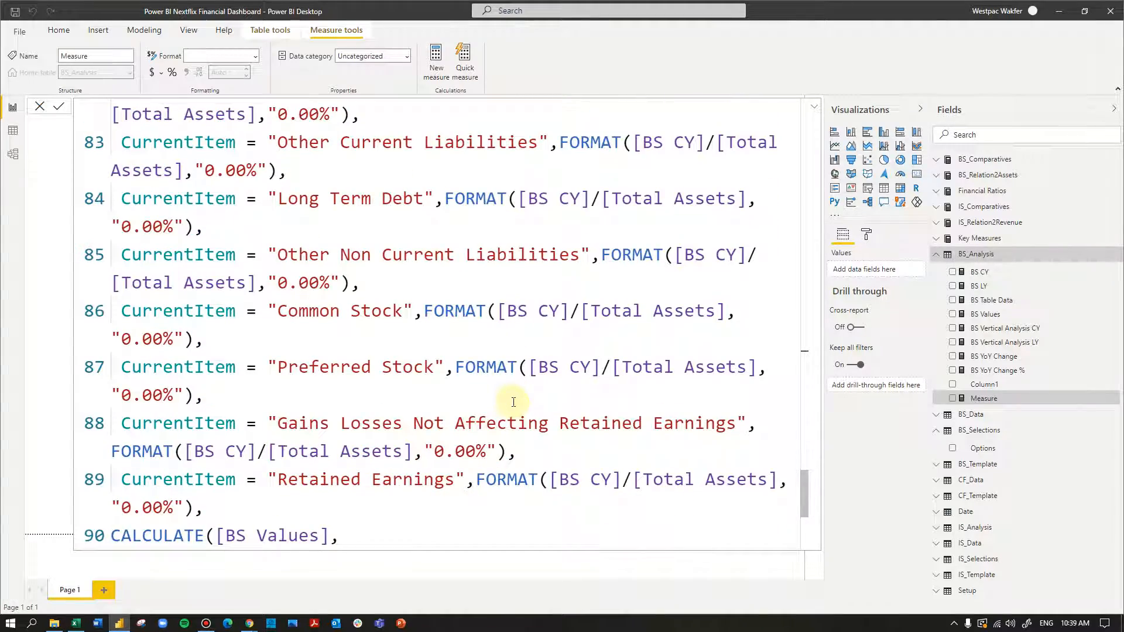
scroll(513, 402, "down", 3)
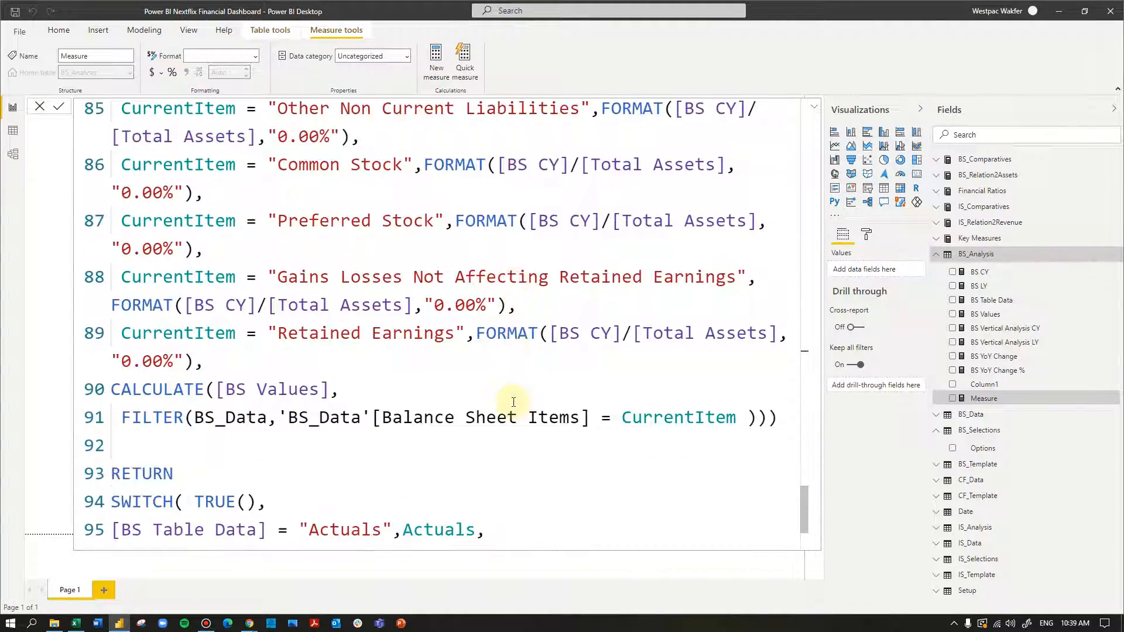
Review the closing CALCULATE and FILTER lines of VAnalysis and the RETURN SWITCH that follows them
scroll(140, 439, "down", 2)
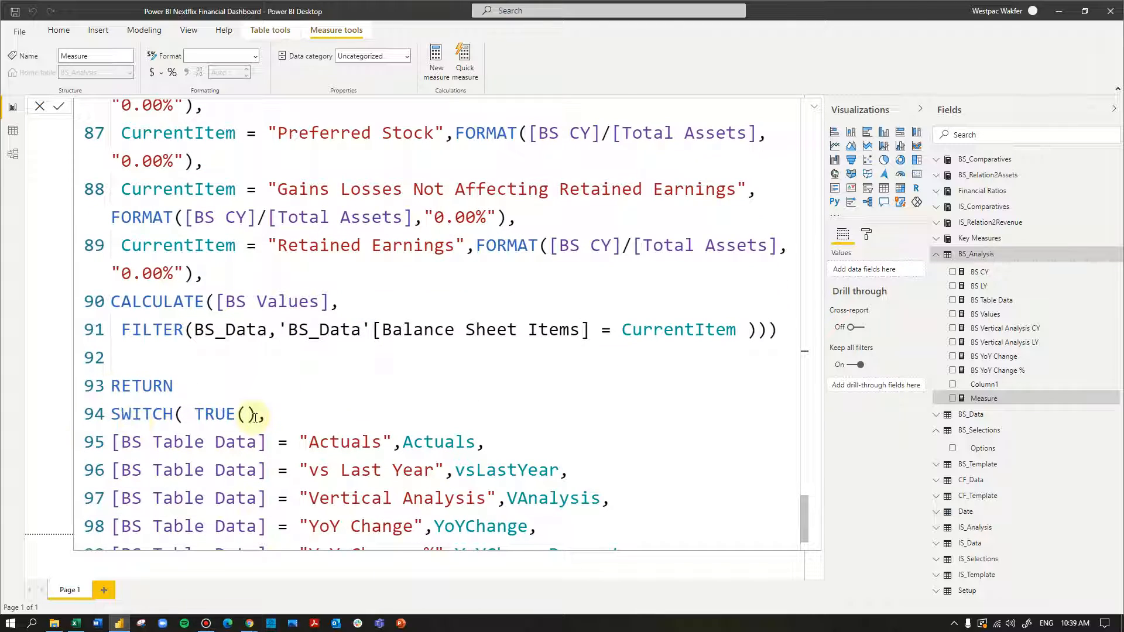
scroll(319, 418, "down", 1)
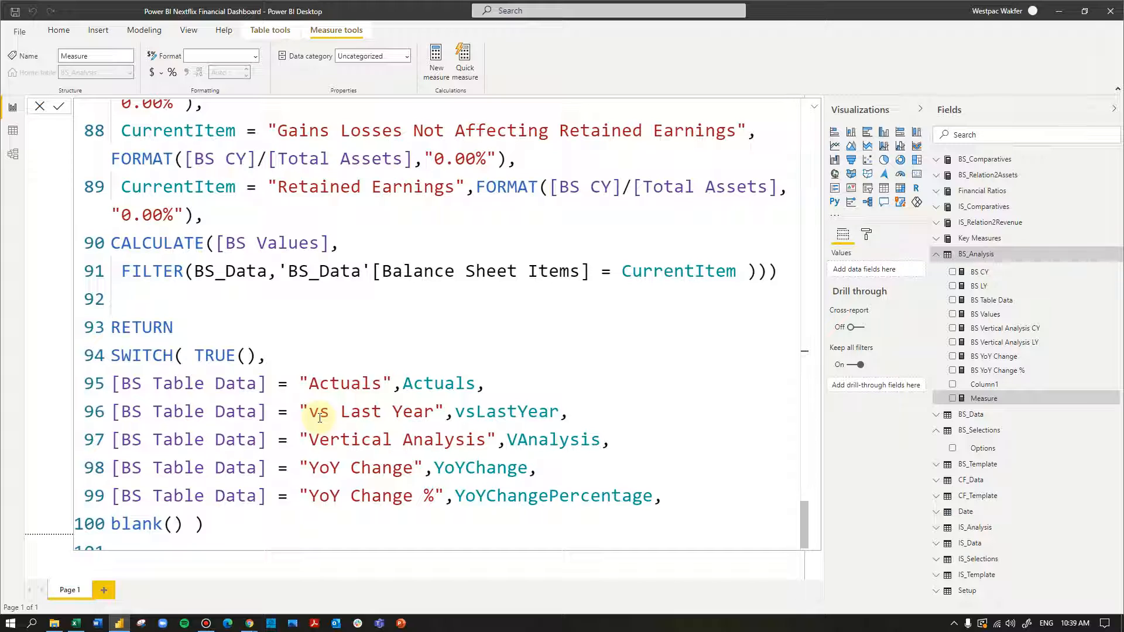
left_click_drag(185, 271, 184, 243)
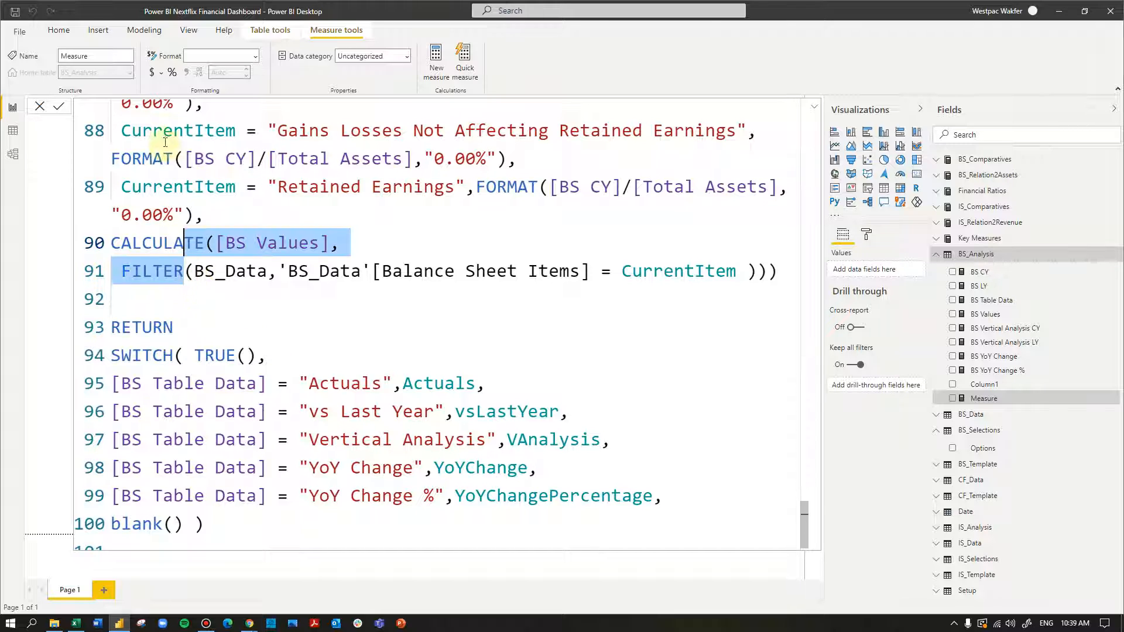
left_click(148, 296)
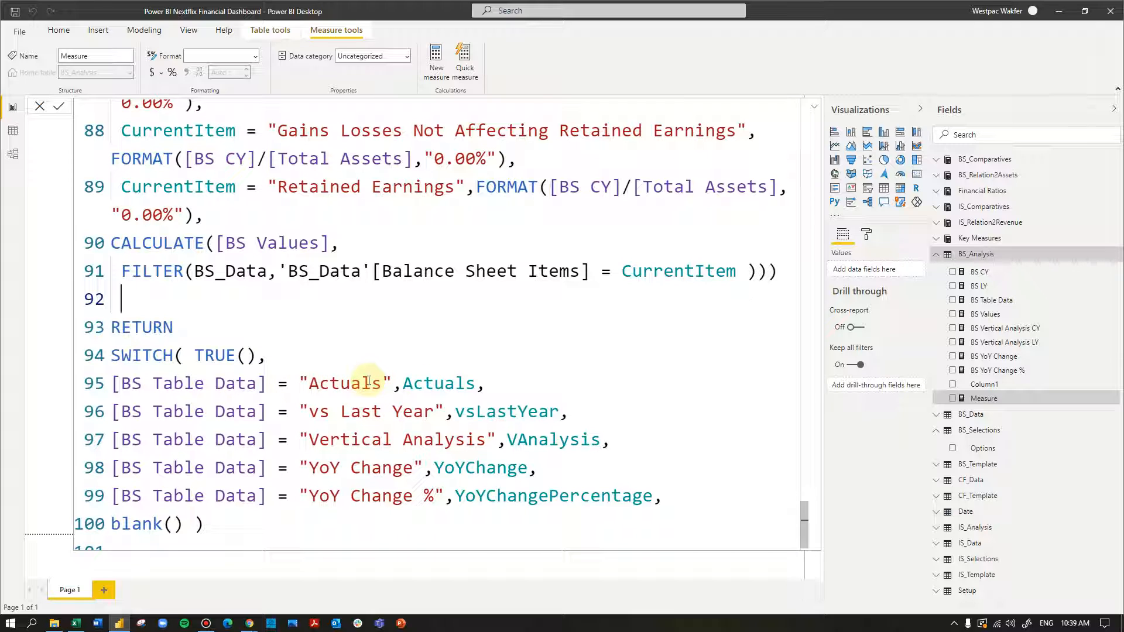
Trace the Actuals result in the RETURN section to its variable definition near the formula's start, and return to the formula's end
left_click_drag(479, 383, 402, 383)
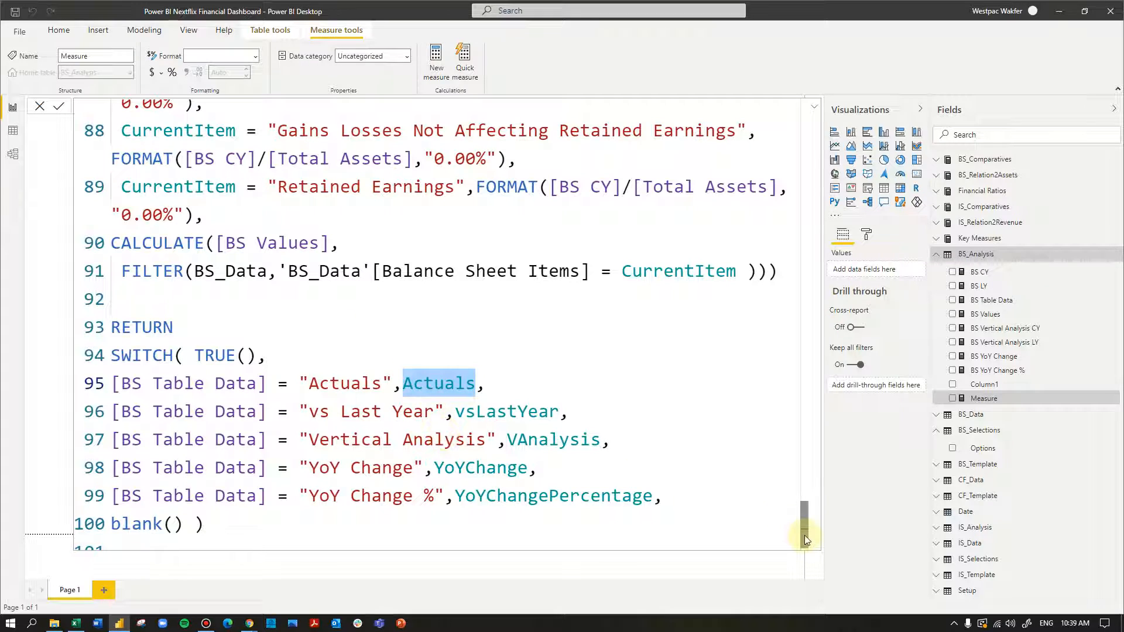
left_click_drag(805, 538, 803, 106)
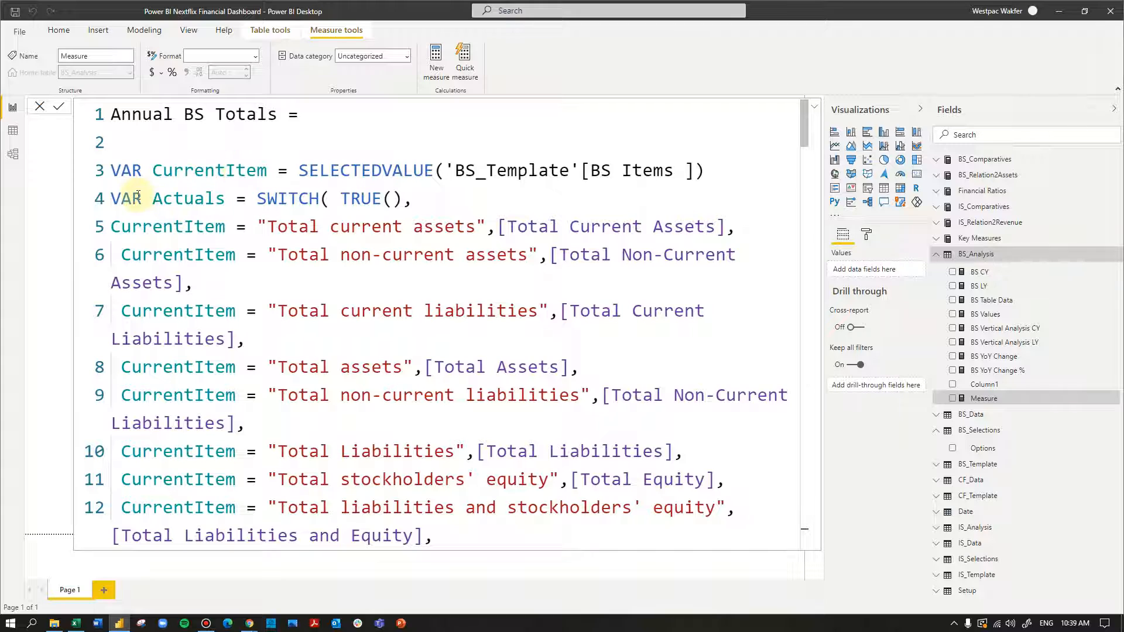
left_click_drag(153, 198, 226, 198)
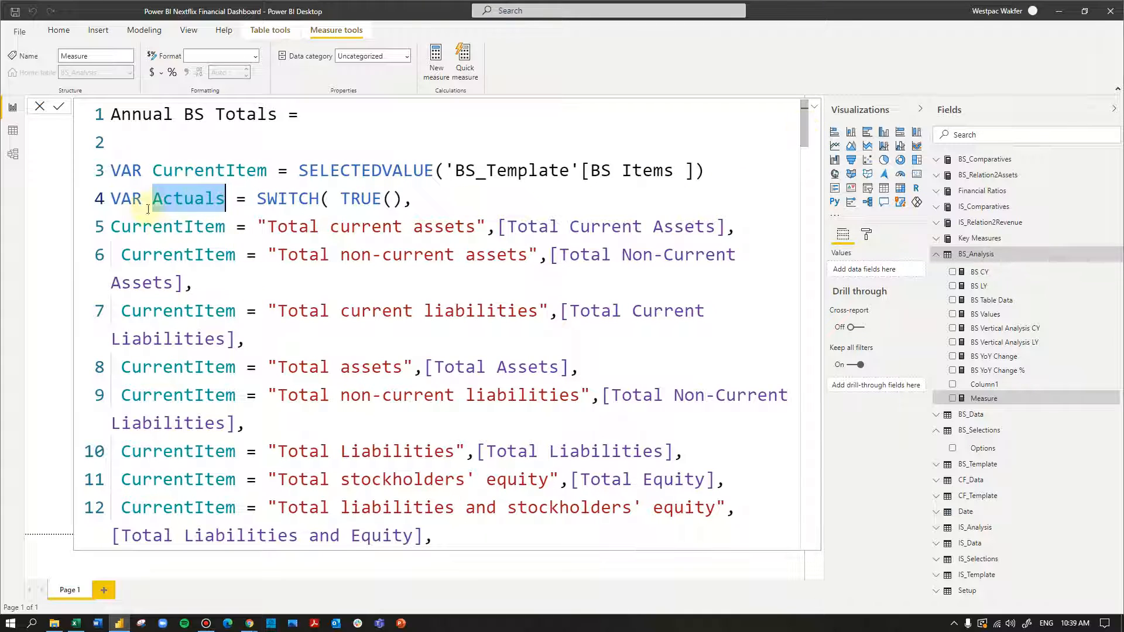
left_click_drag(122, 199, 287, 530)
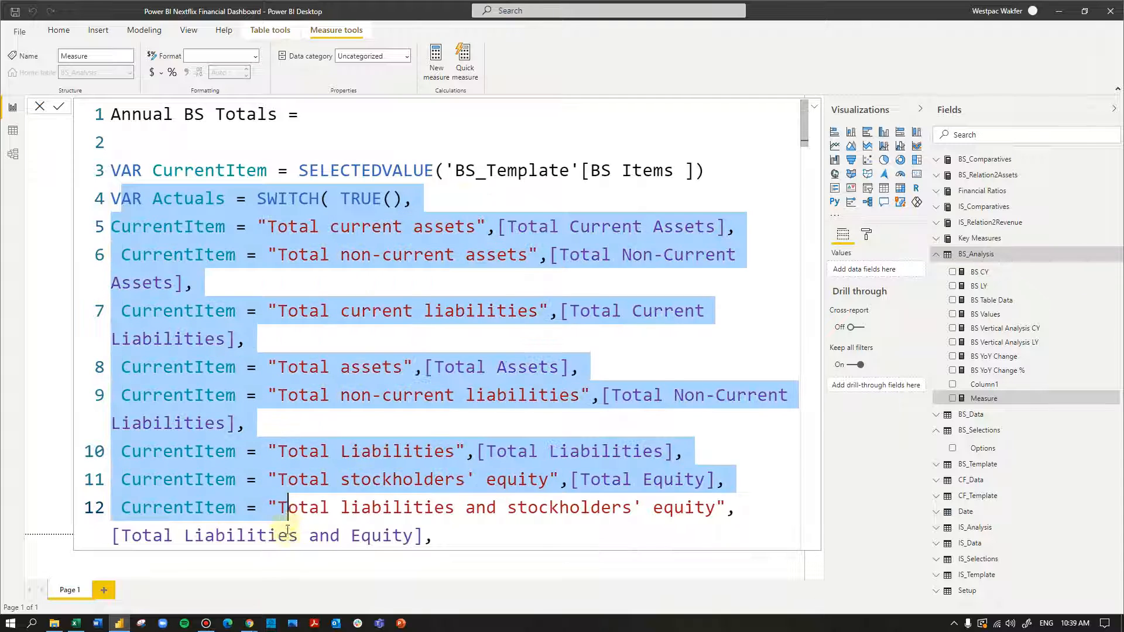
scroll(287, 530, "down", 3)
left_click(204, 256)
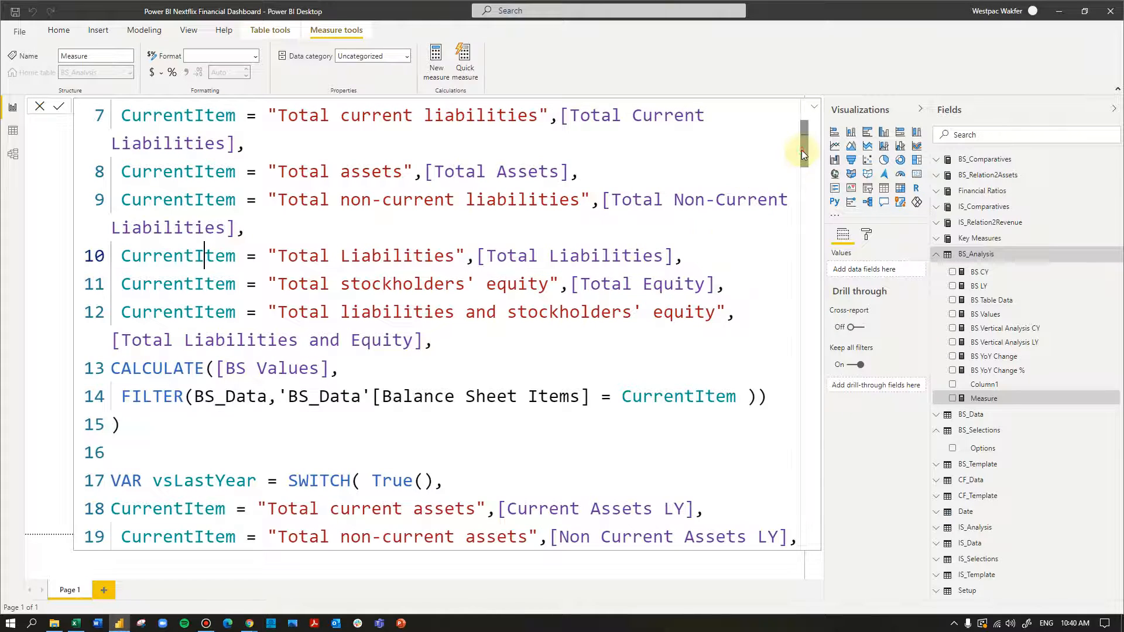
left_click_drag(803, 146, 813, 553)
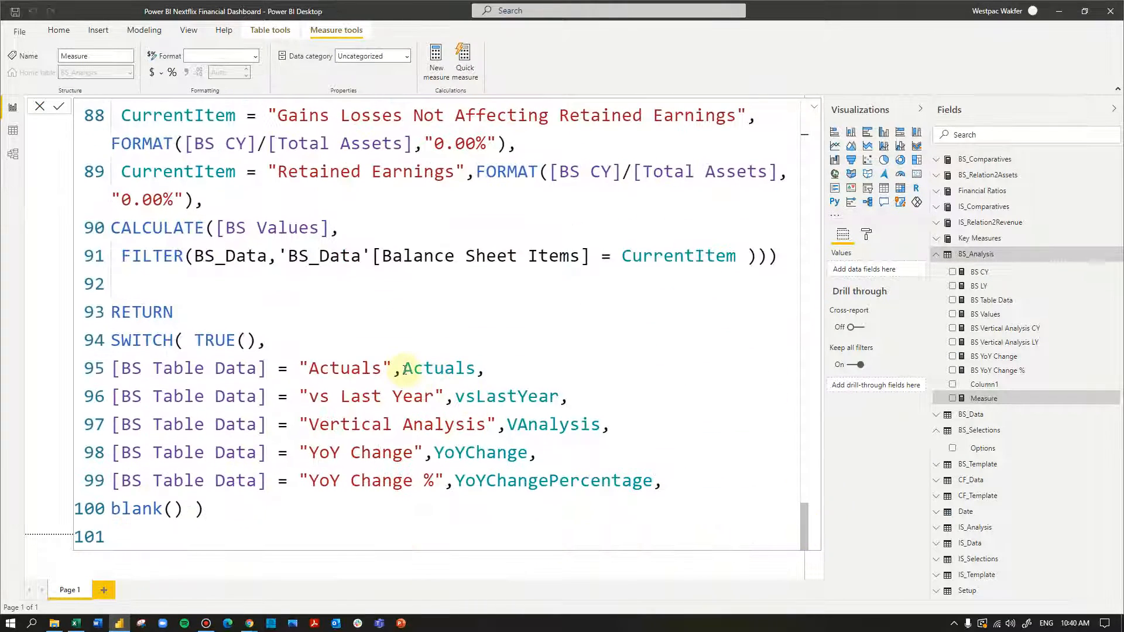
Check how the RETURN SWITCH pairs BS Table Data options such as Actuals and vs Last Year with their result variables
left_click_drag(403, 369, 475, 369)
left_click(462, 396)
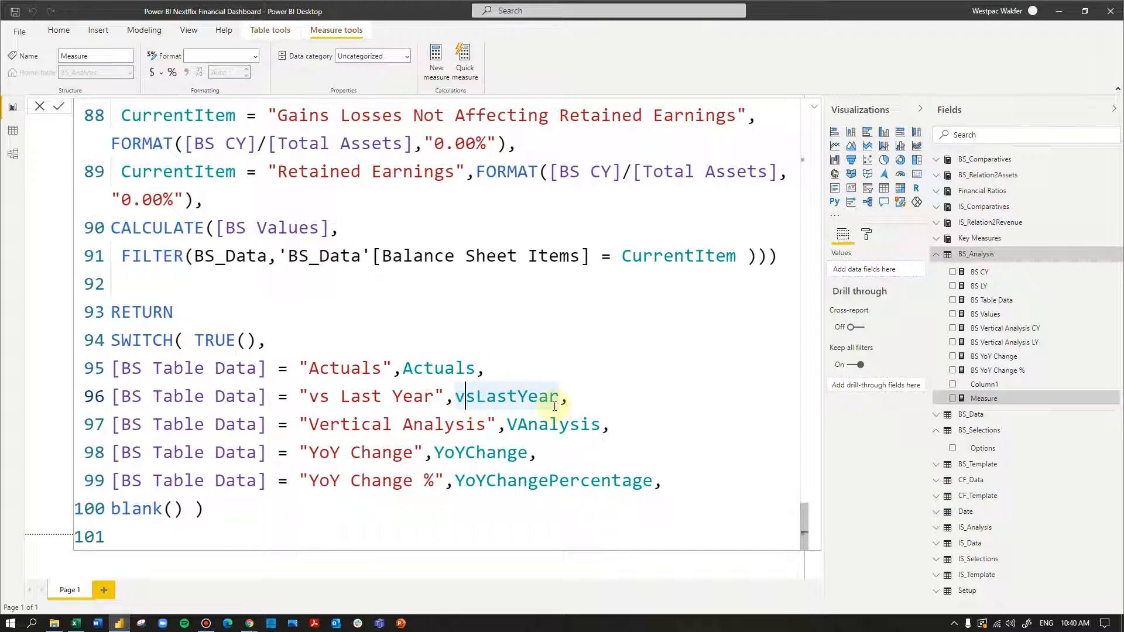
left_click_drag(507, 425, 598, 425)
left_click_drag(435, 452, 632, 481)
left_click(455, 481)
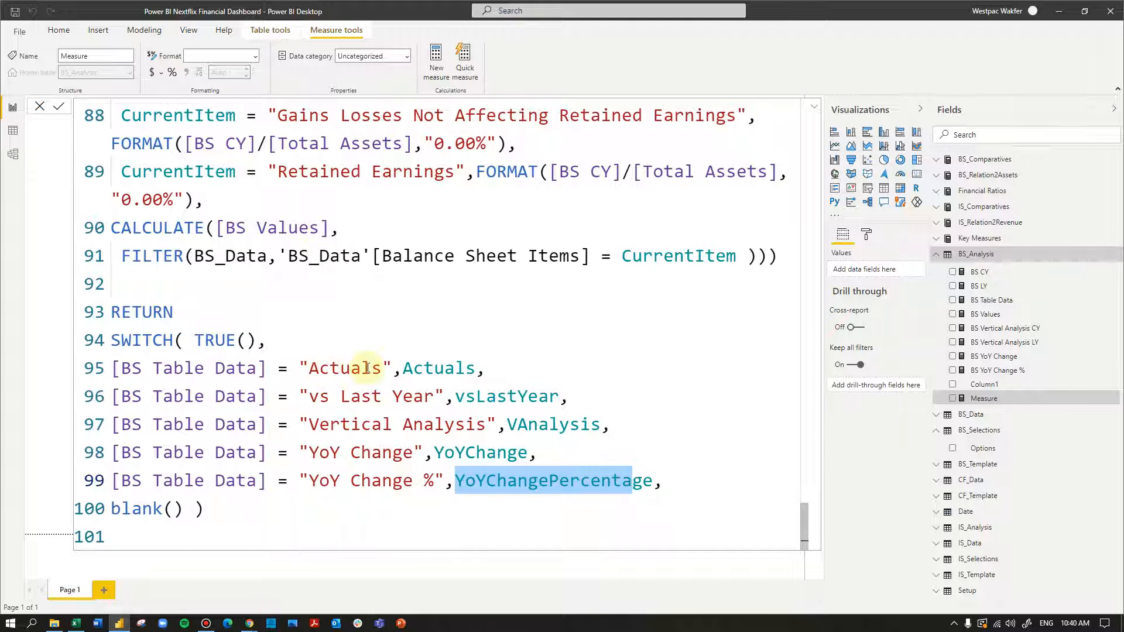
left_click(343, 368)
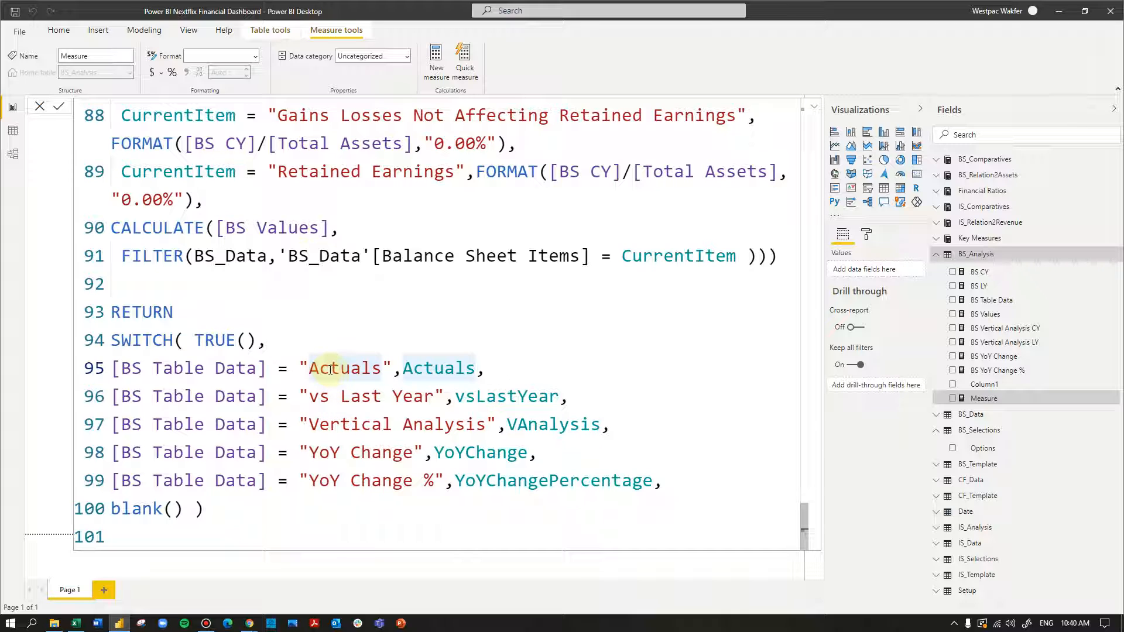
left_click(432, 370)
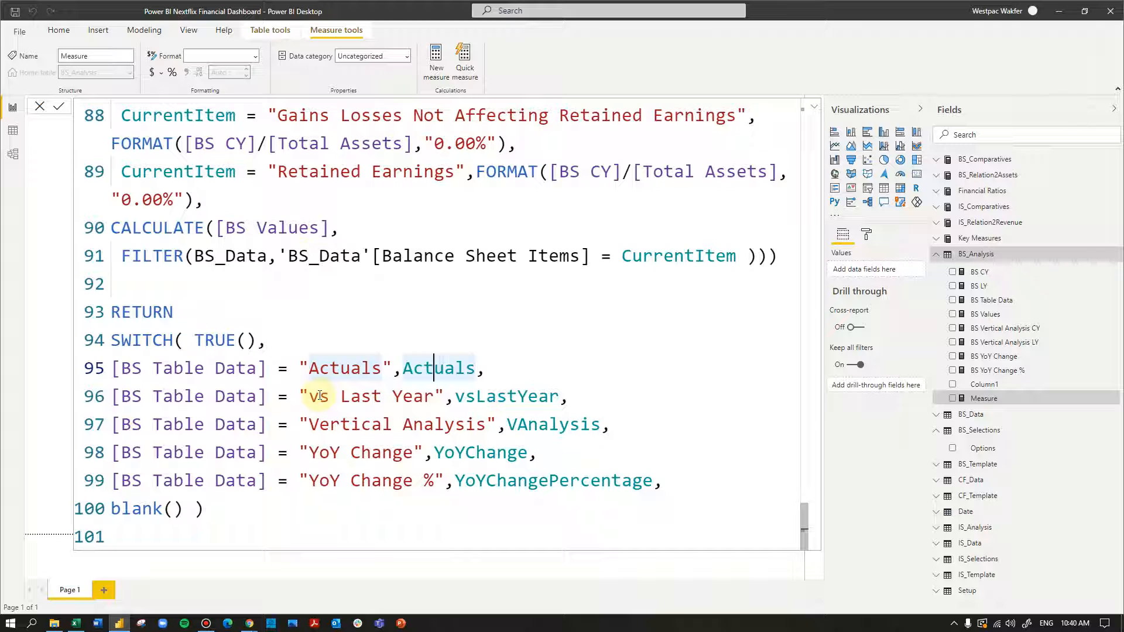
left_click_drag(313, 396, 443, 396)
left_click(486, 397)
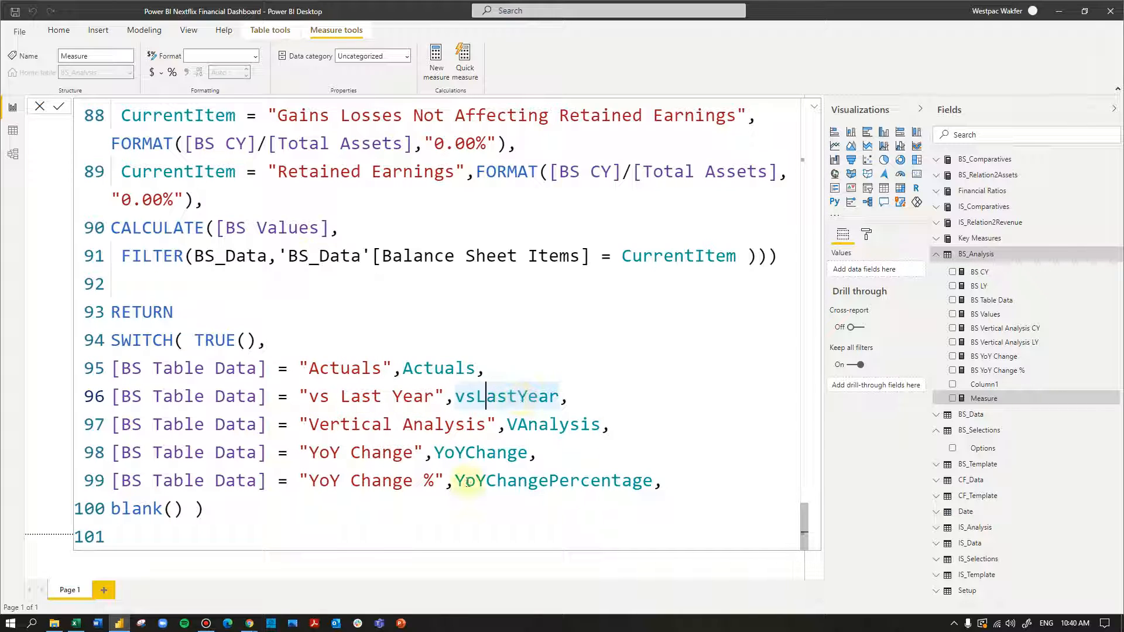
Review the whole Annual BS Totals formula, from its closing SWITCH back through the result variables to CurrentItem, and return to its end
left_click(154, 533)
scroll(410, 457, "up", 8)
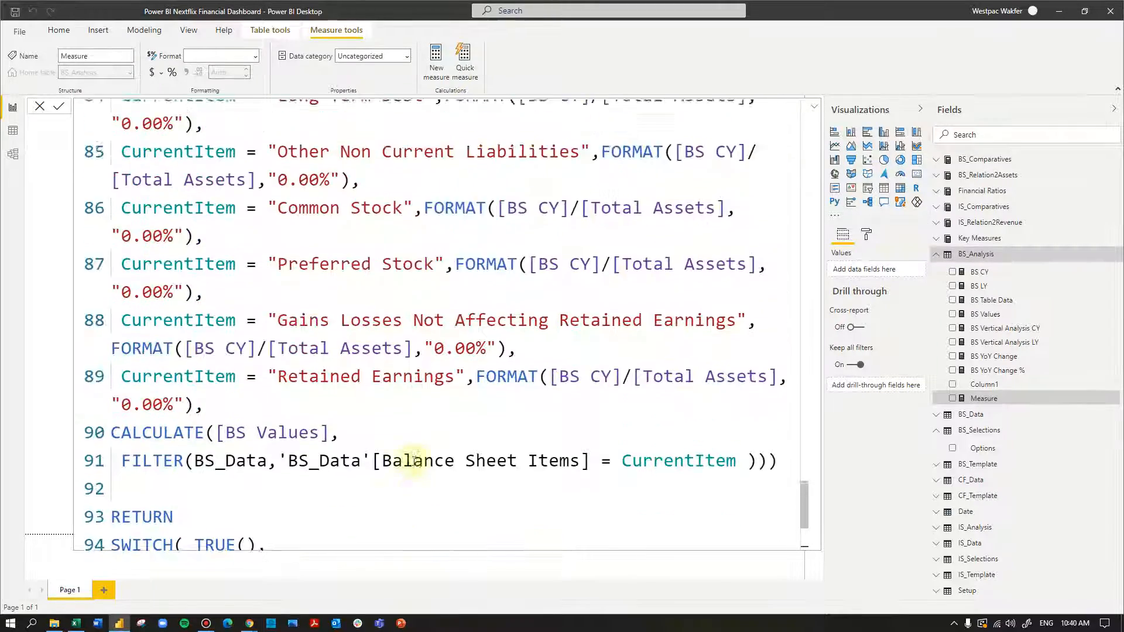
scroll(413, 461, "up", 12)
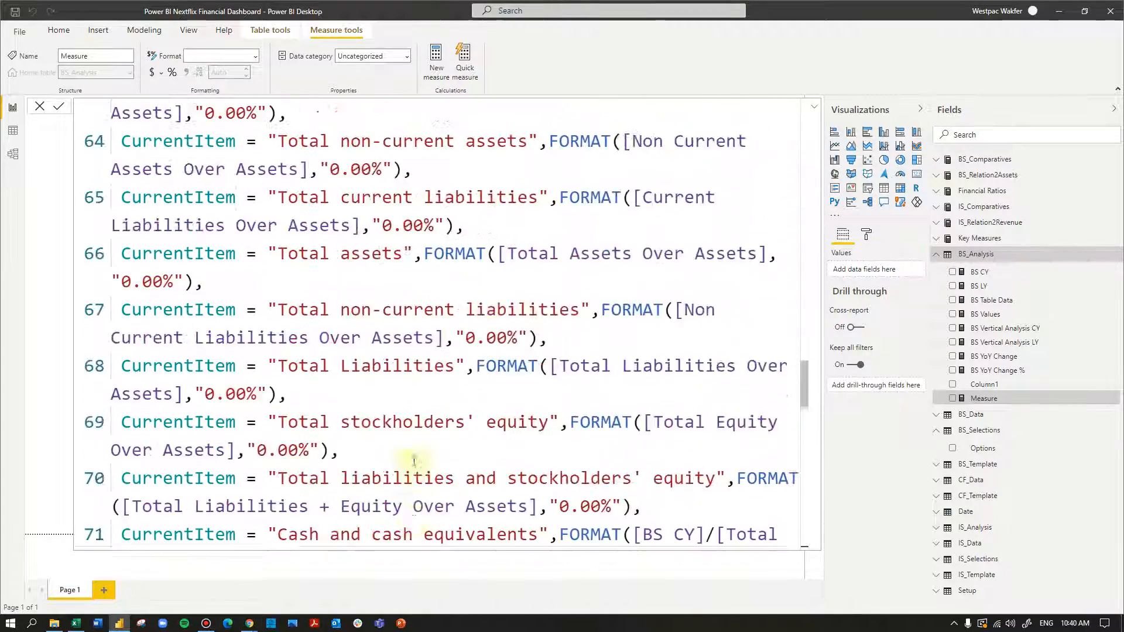
scroll(414, 462, "up", 10)
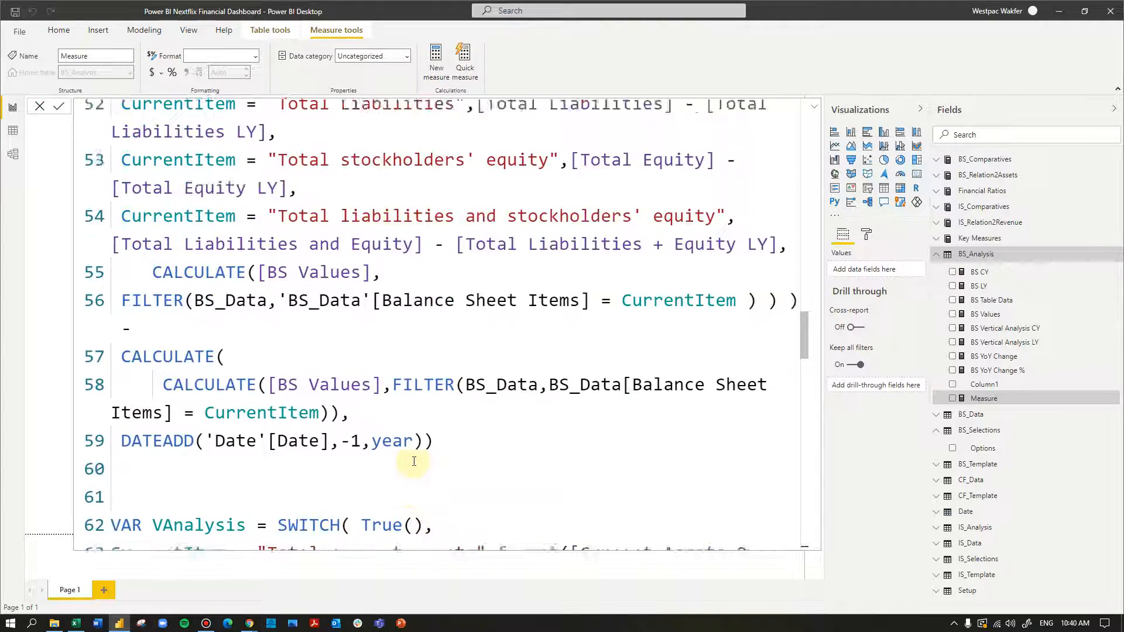
scroll(414, 461, "up", 10)
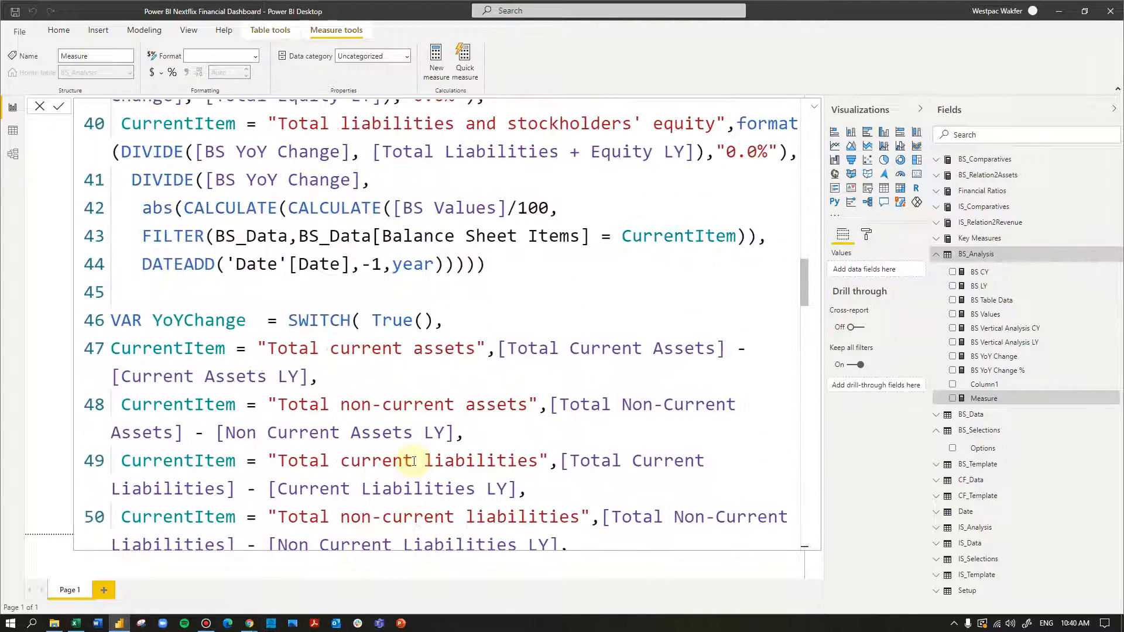
scroll(414, 461, "up", 10)
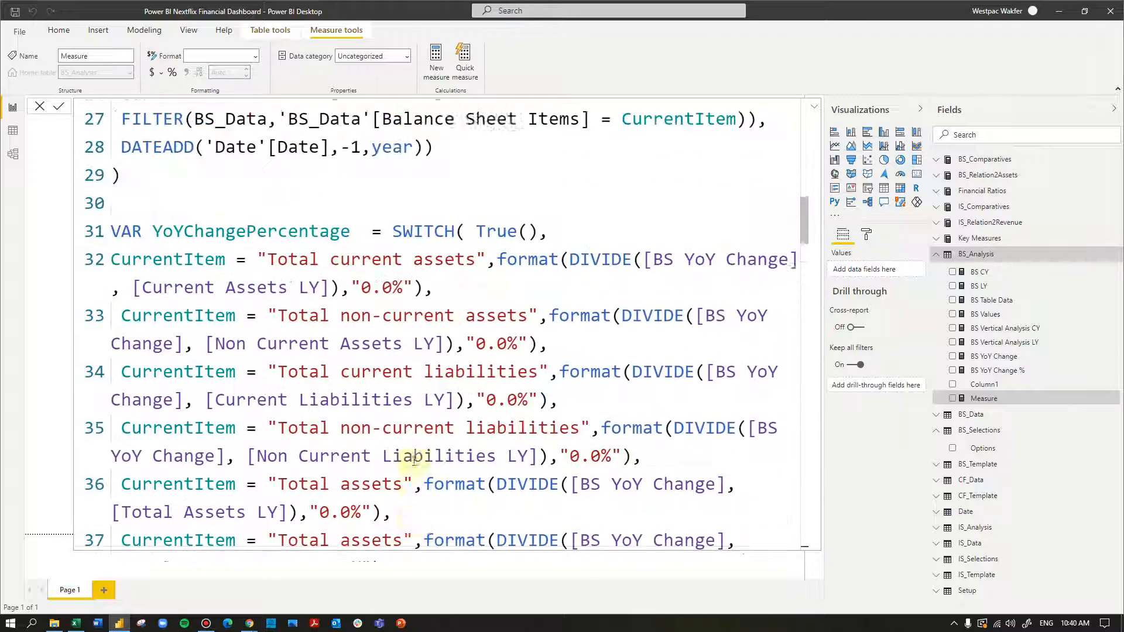
scroll(414, 461, "up", 10)
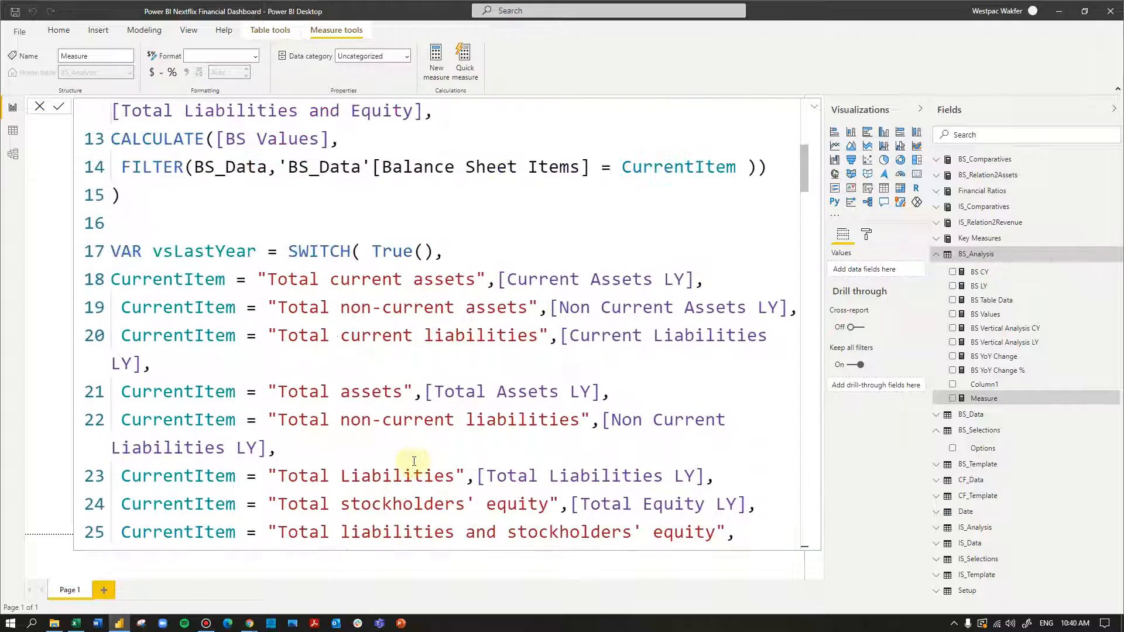
scroll(414, 462, "up", 5)
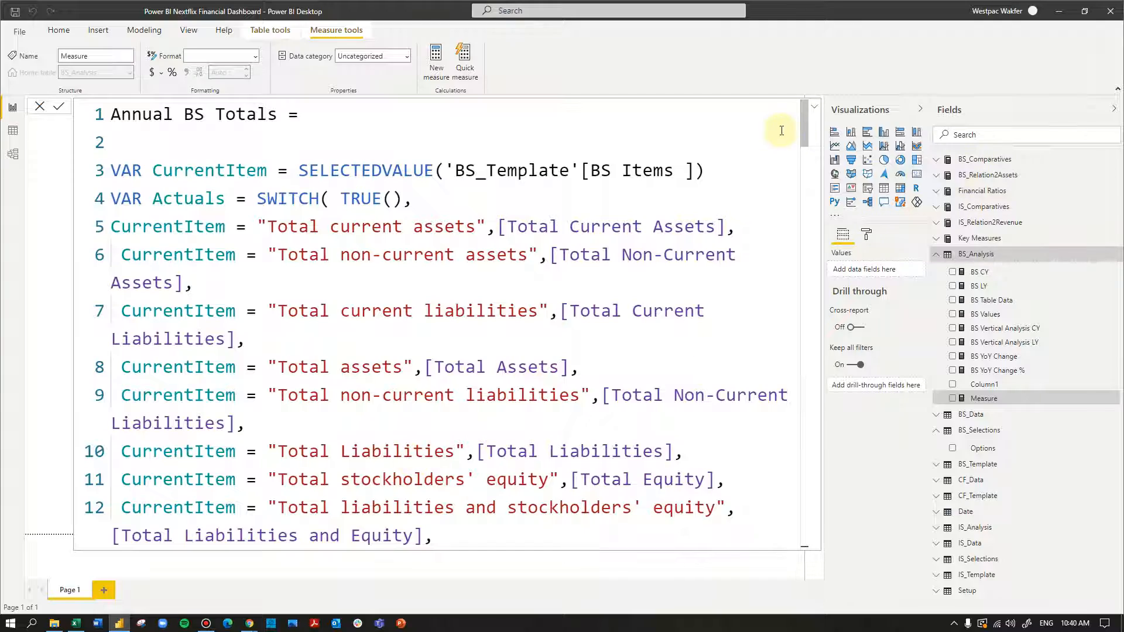
left_click_drag(803, 130, 803, 278)
left_click_drag(791, 364, 802, 514)
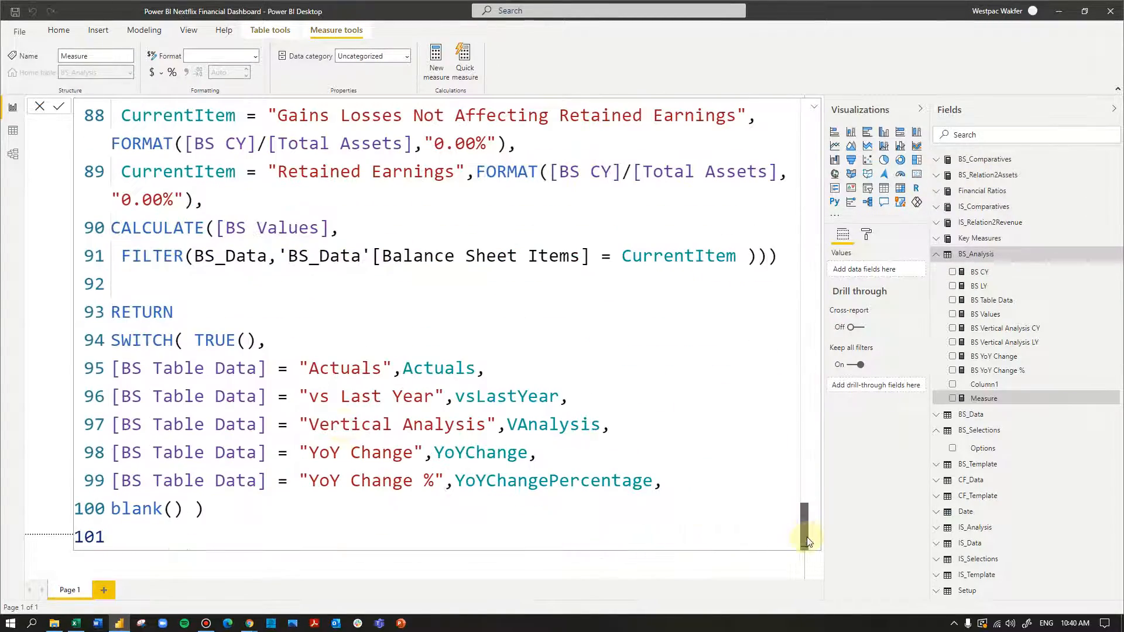
Commit the Annual BS Totals measure and delete the placeholder Column1 from the BS_Analysis table
left_click(160, 283)
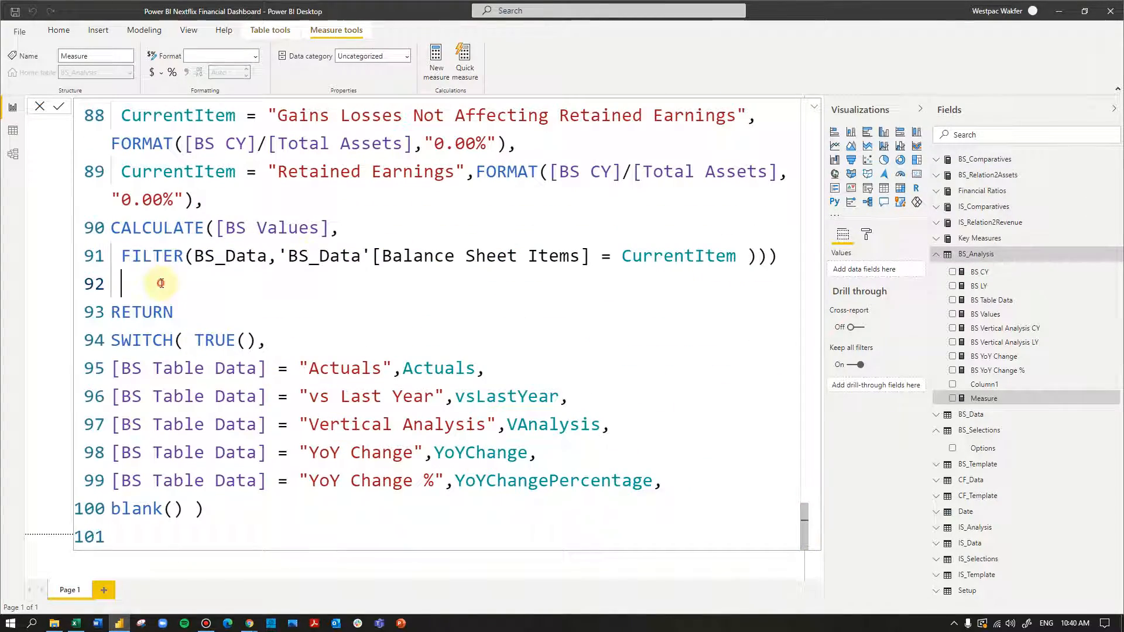
left_click(157, 528)
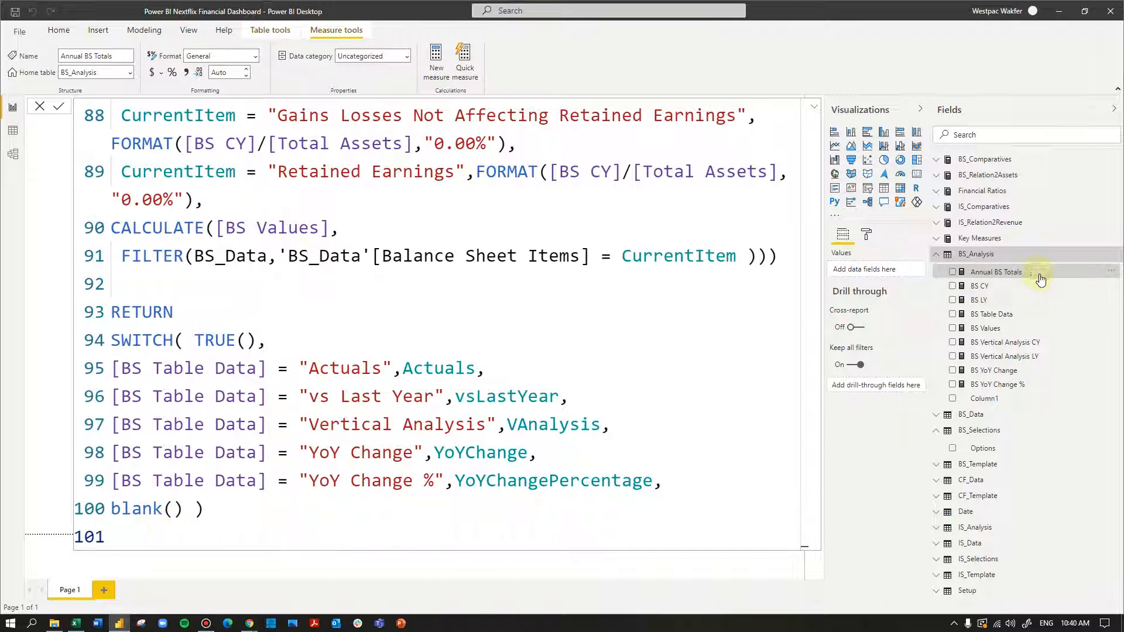
right_click(1112, 401)
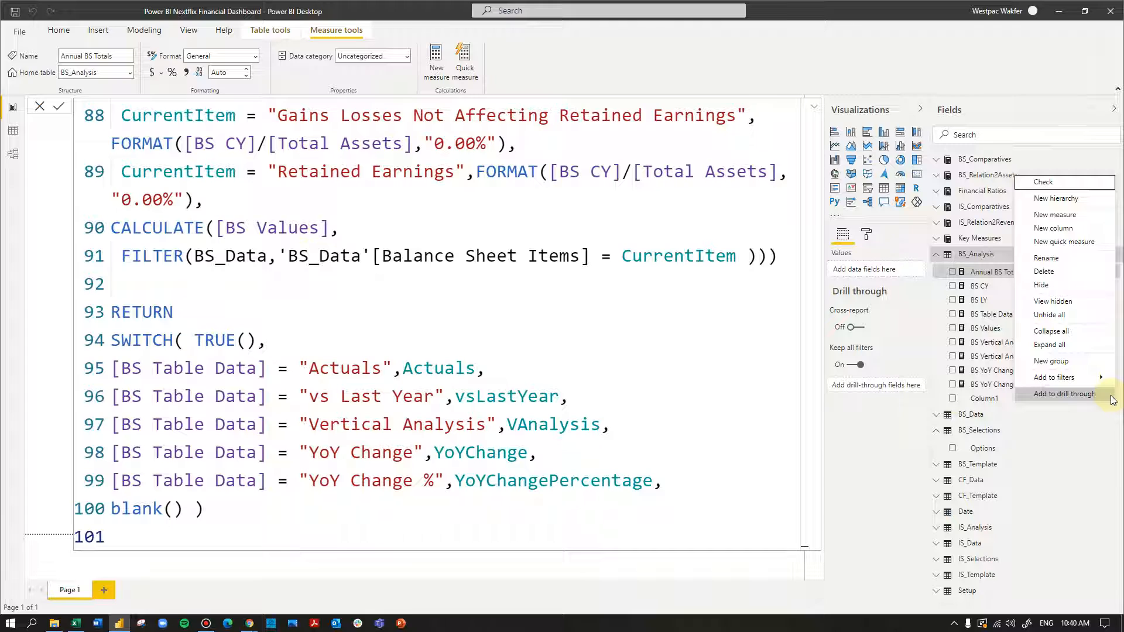
left_click(1047, 273)
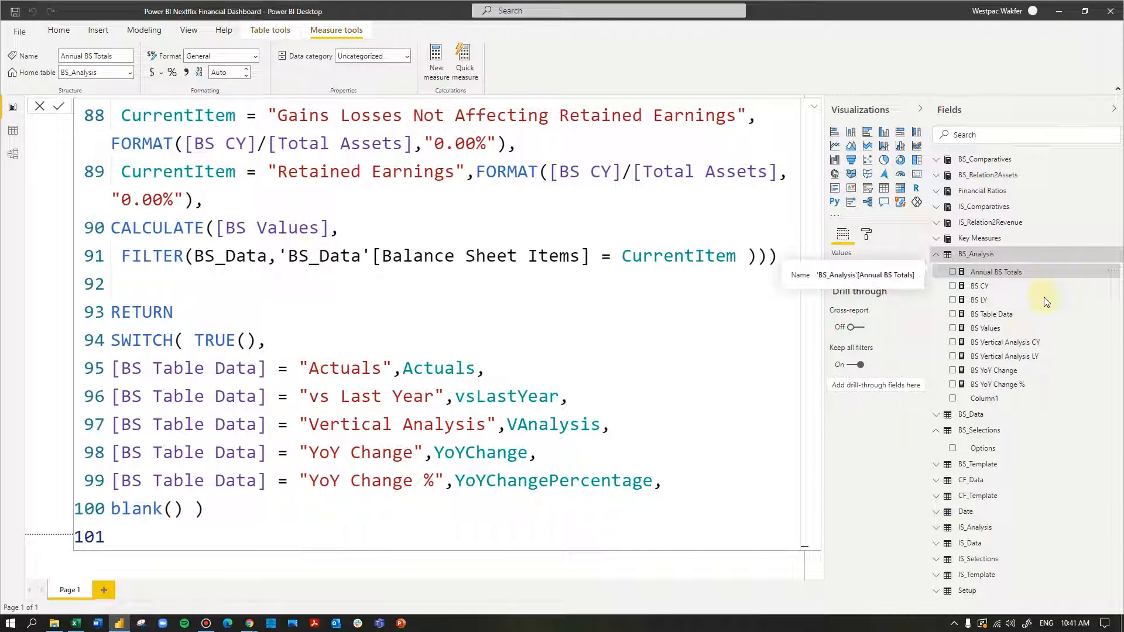
left_click(619, 332)
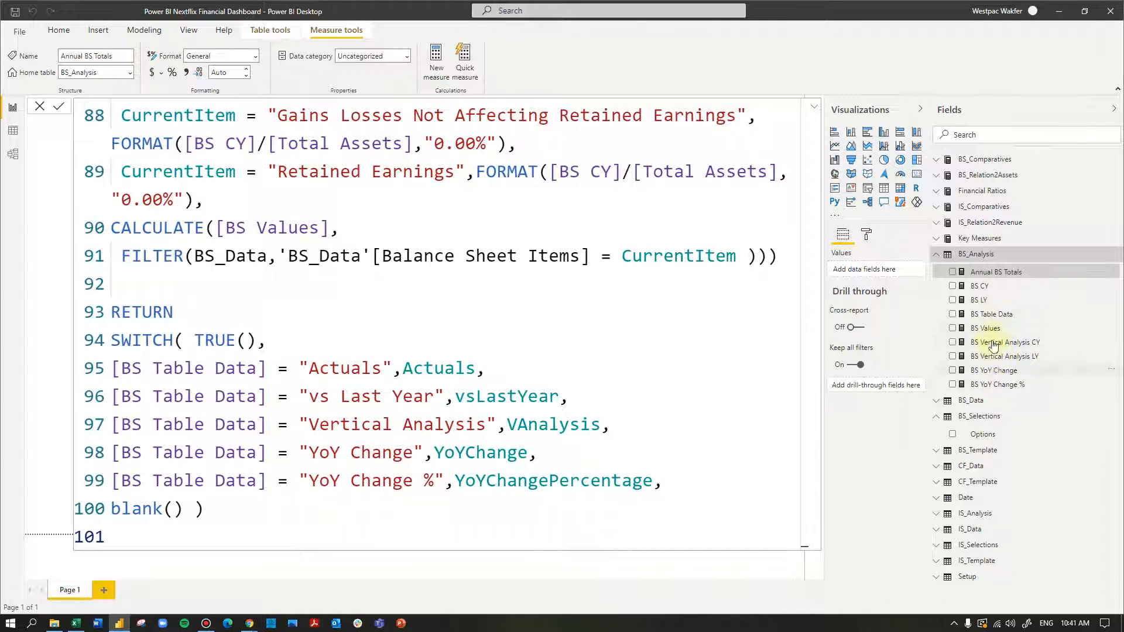
In BS CY, correct the misspelled label to "Total liabilities", add a space before "equity" in both stockholders' labels, and commit the measure
left_click(986, 287)
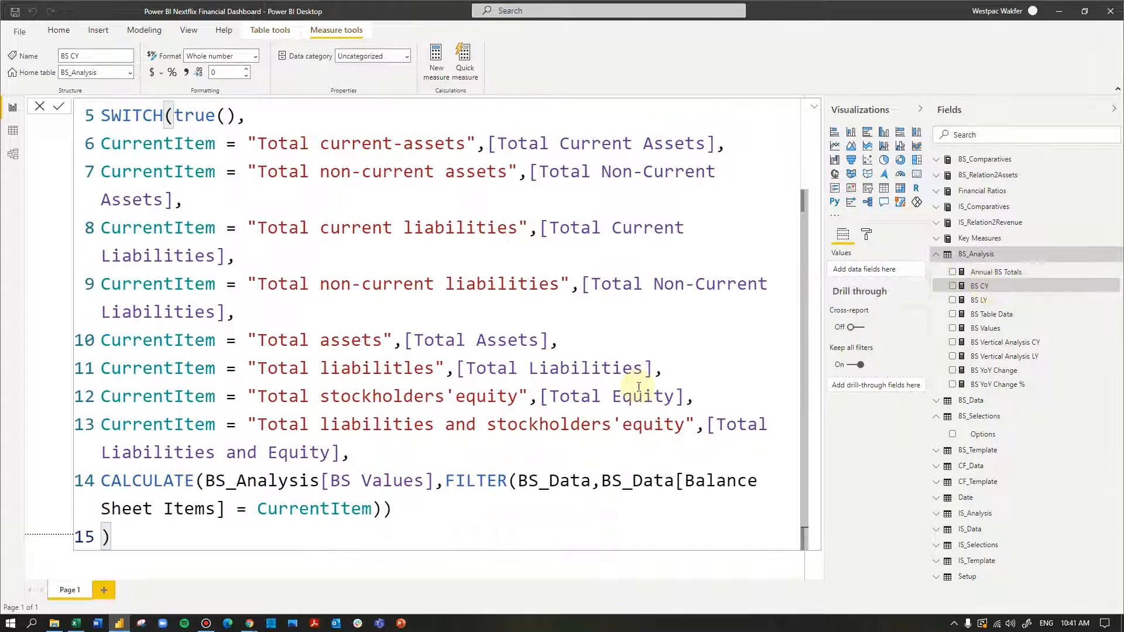
scroll(639, 387, "up", 2)
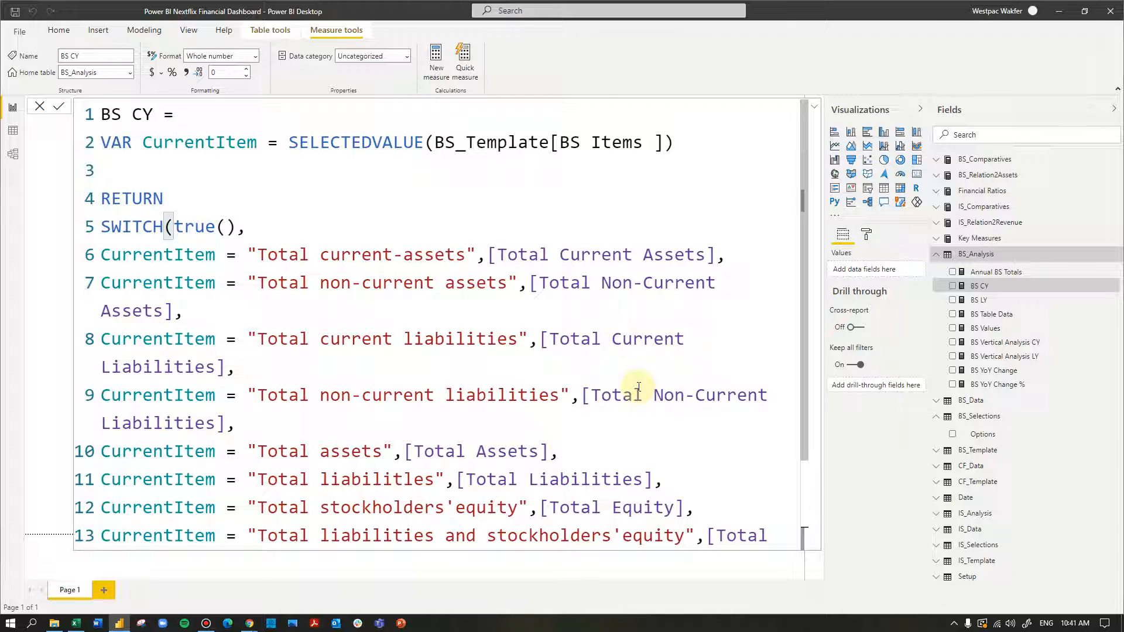
scroll(639, 387, "down", 2)
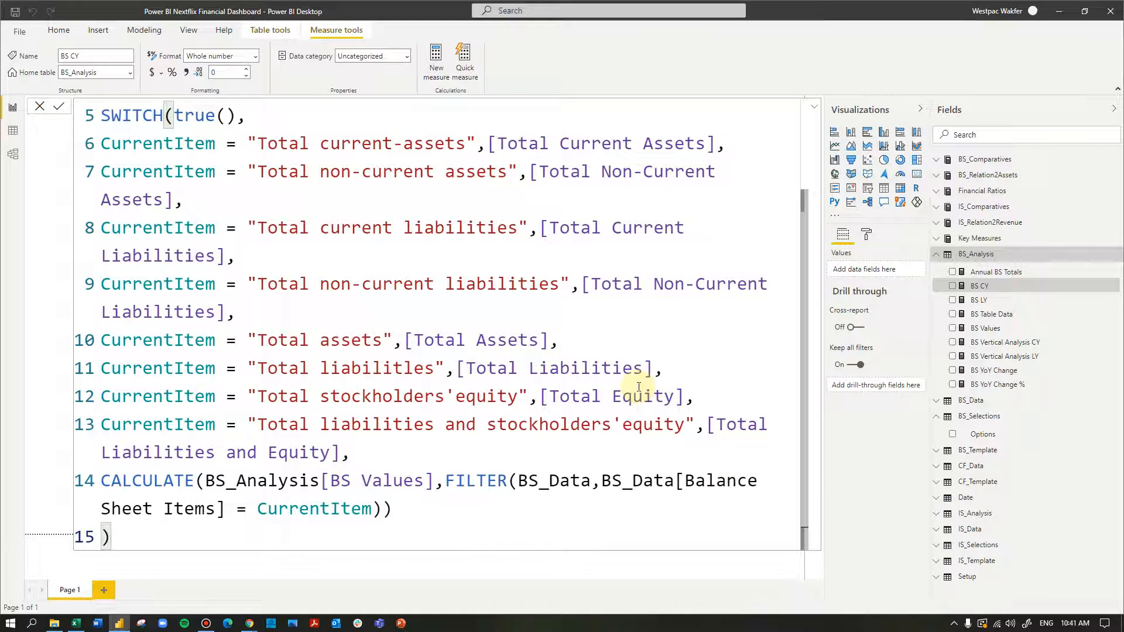
left_click(403, 368)
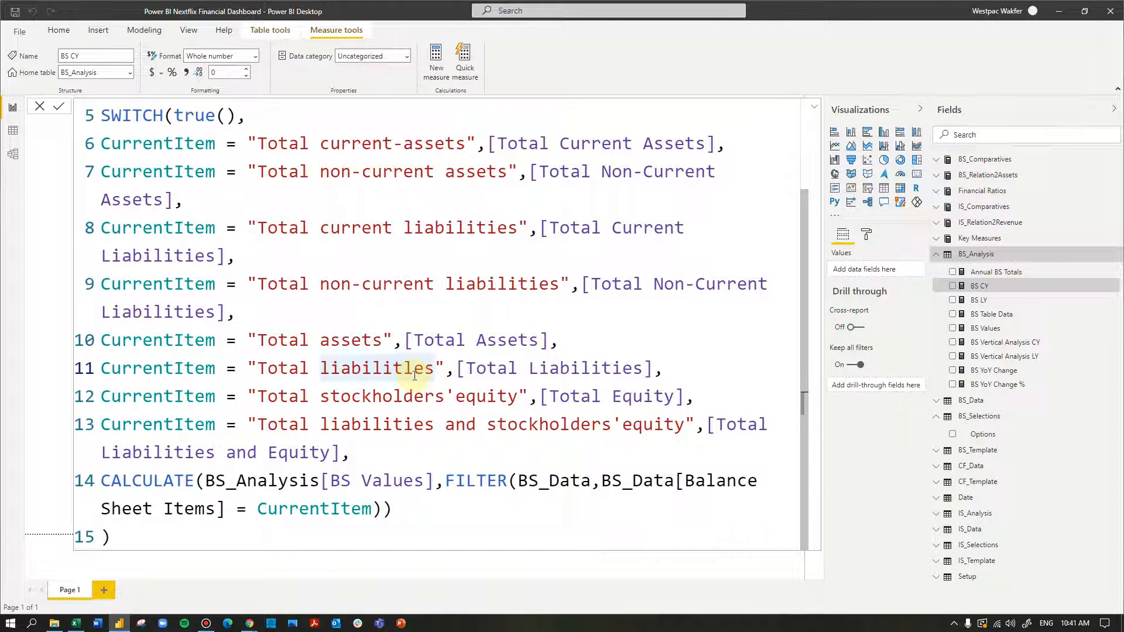
key("Delete")
key("Delete")
type("ies")
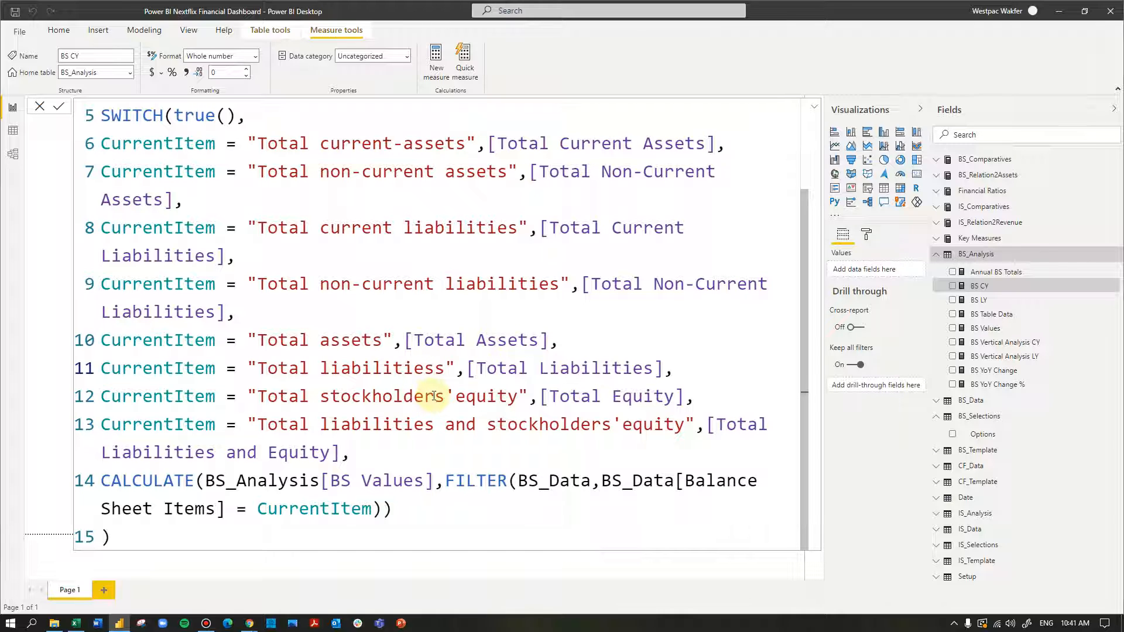
key("Delete")
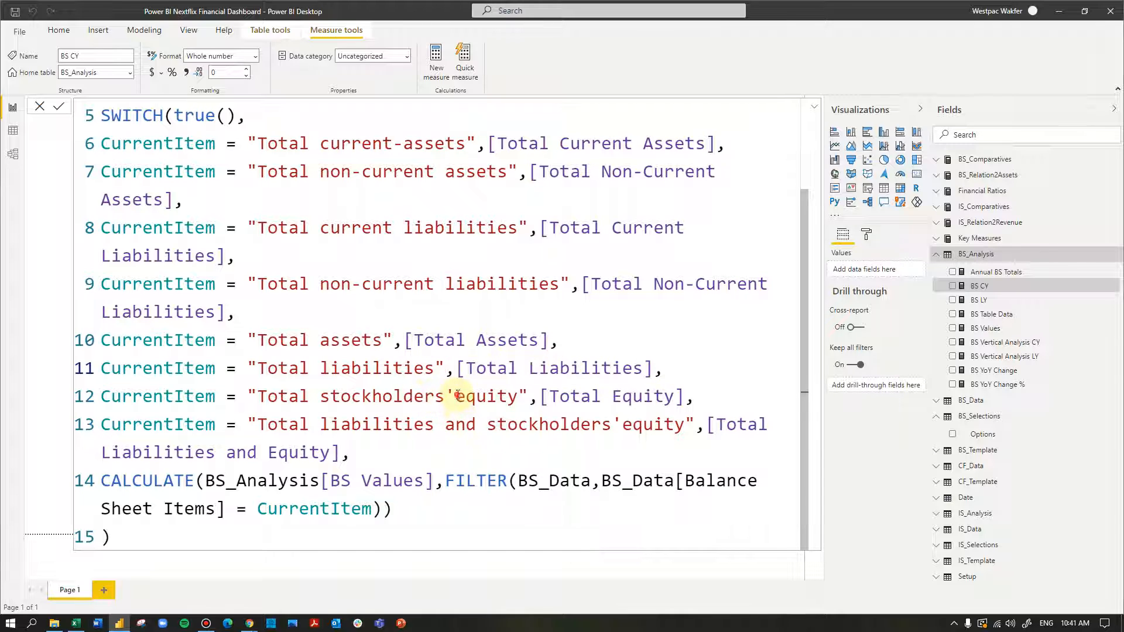
left_click(457, 396)
left_click(627, 429)
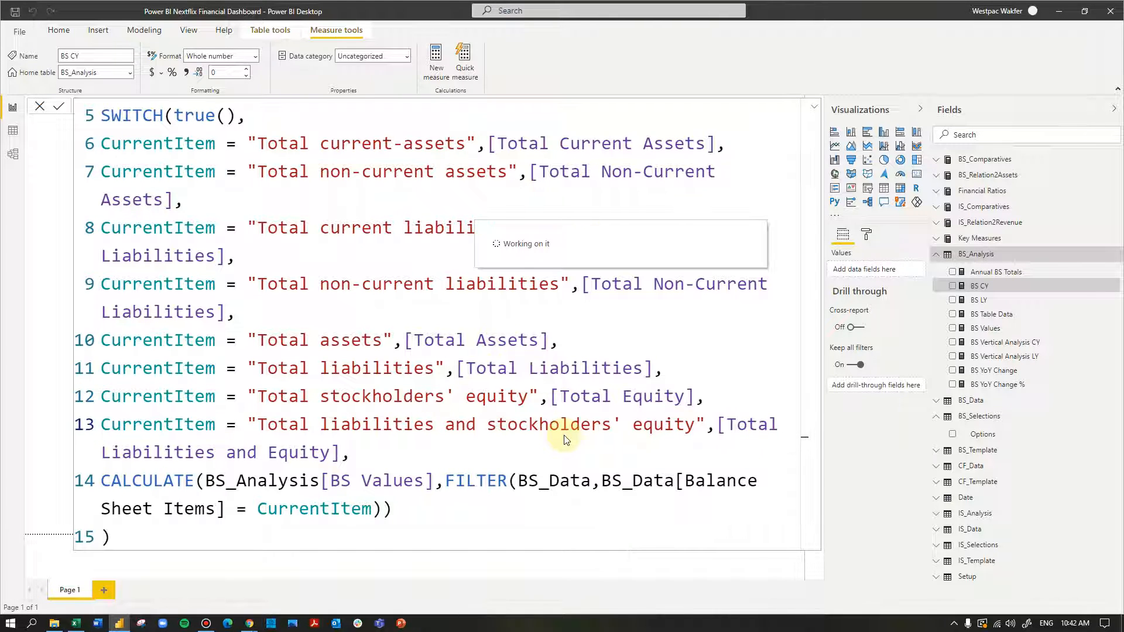
In BS LY, correct the misspelled label to "Total liabilities", add a space before "equity" in both stockholders' labels, and commit the measure
left_click(978, 301)
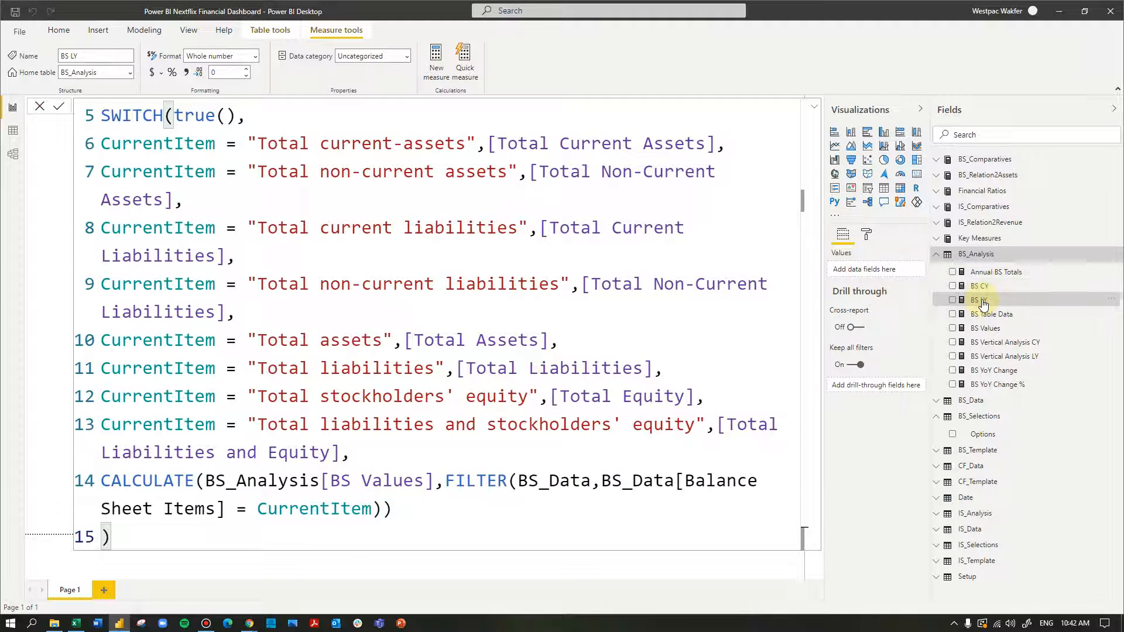
left_click(391, 371)
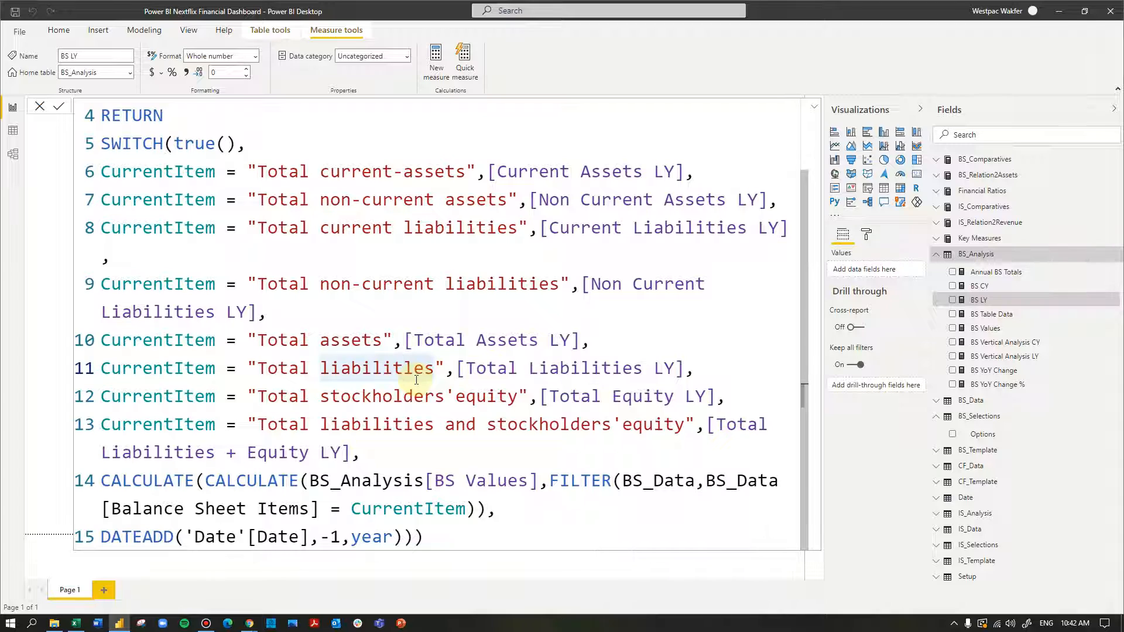
type("ies")
key("Delete")
key("Delete")
key("Delete")
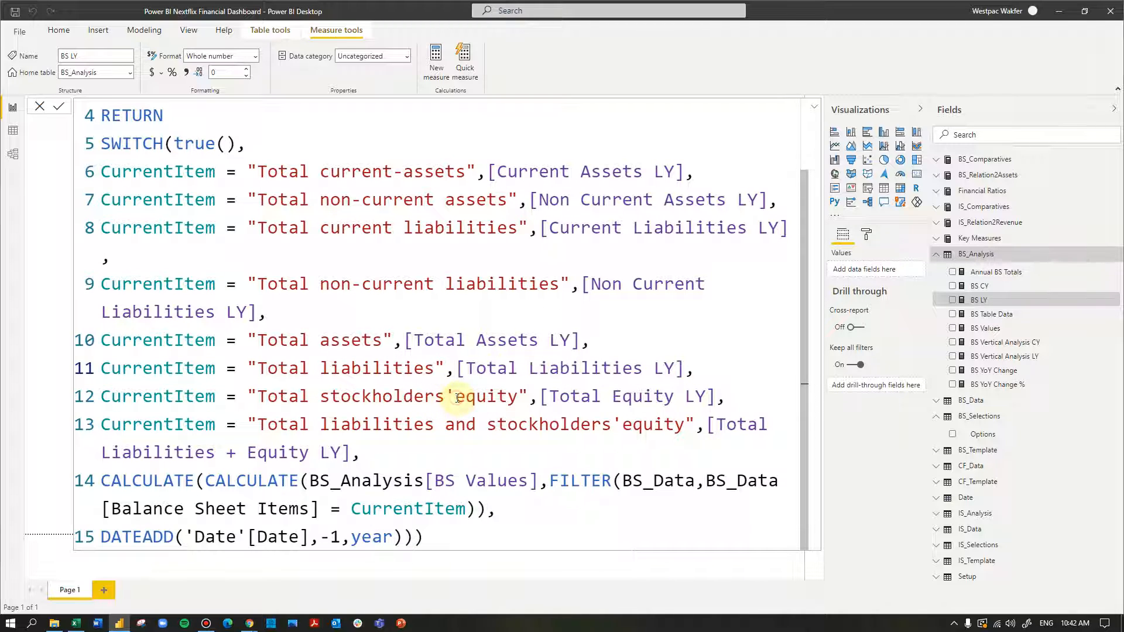
left_click(457, 398)
left_click(623, 422)
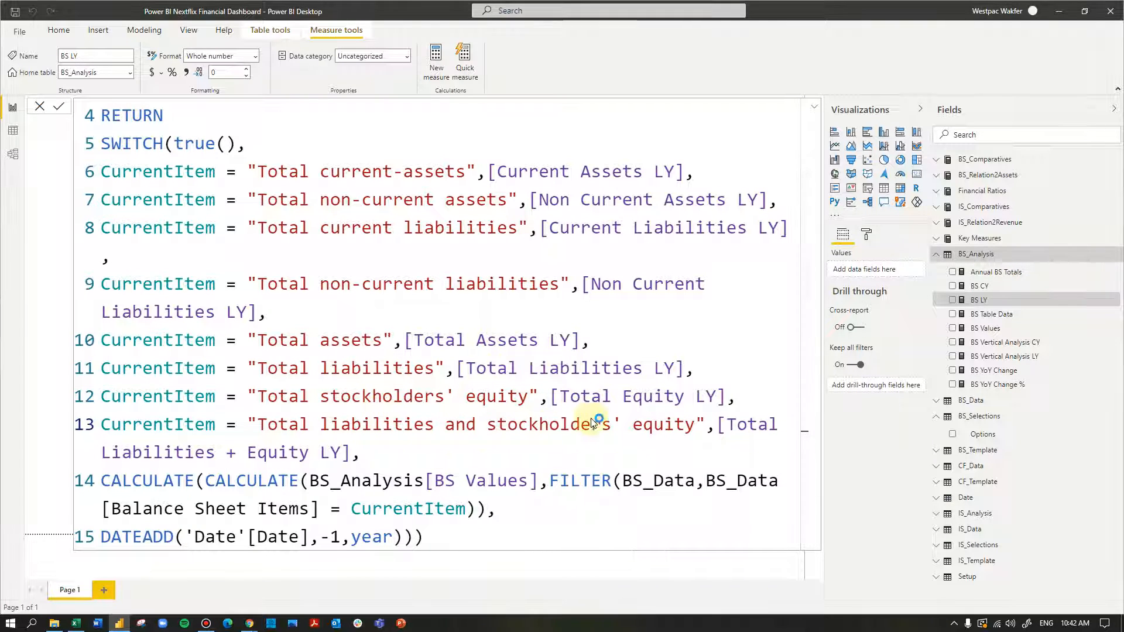
Check both vertical analysis measures, and add the missing space before "equity" in the two stockholders' labels of BS YoY Change
left_click(988, 343)
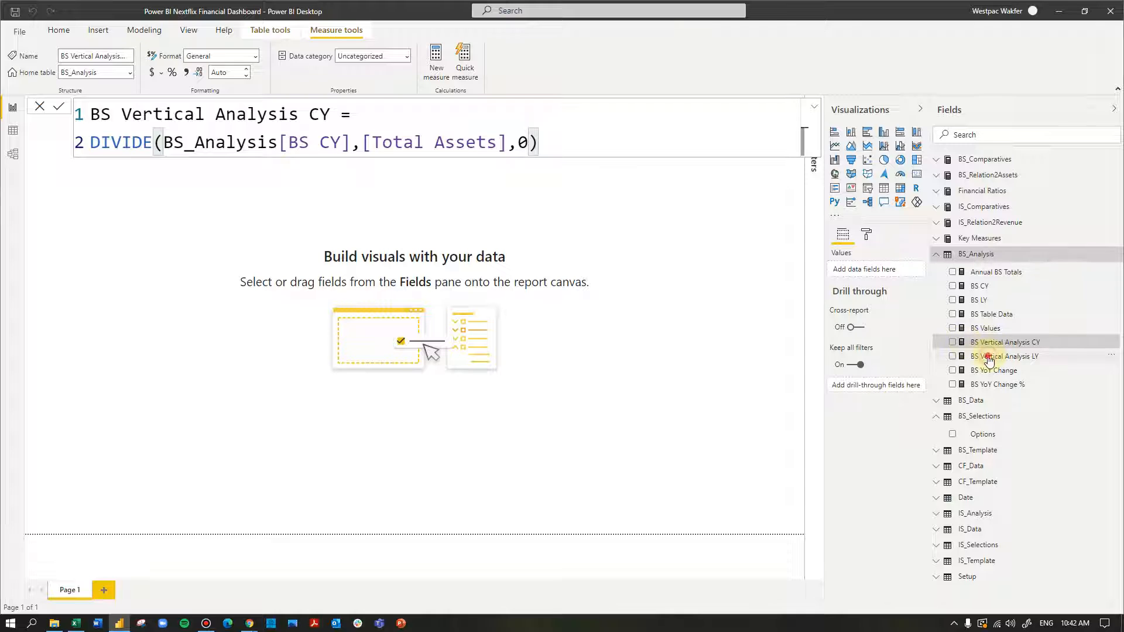
left_click(989, 357)
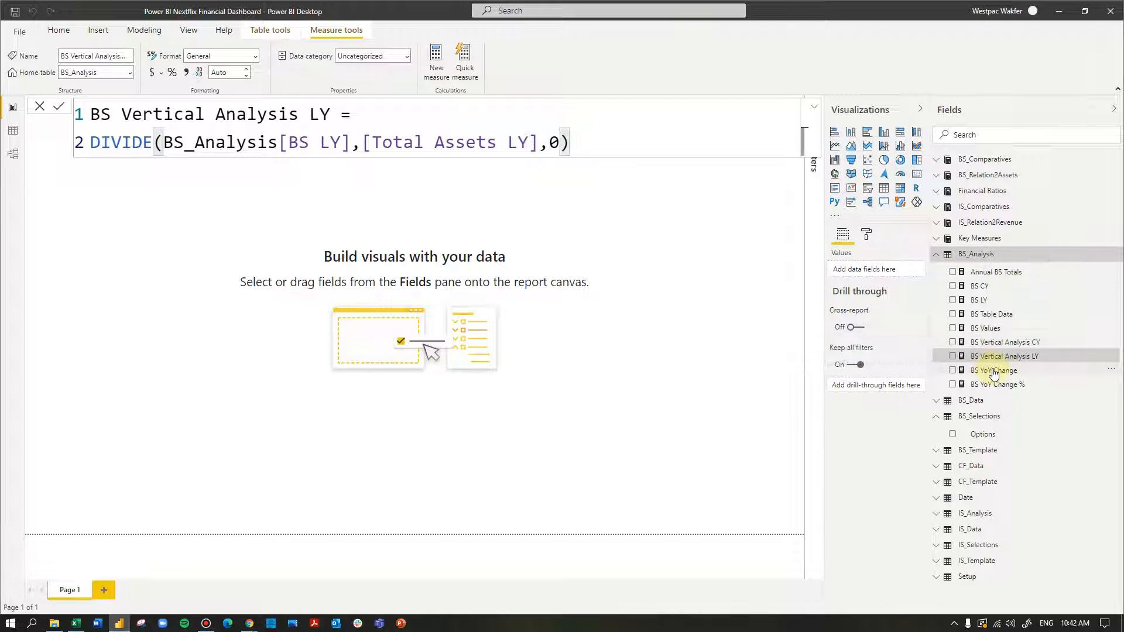
left_click(993, 371)
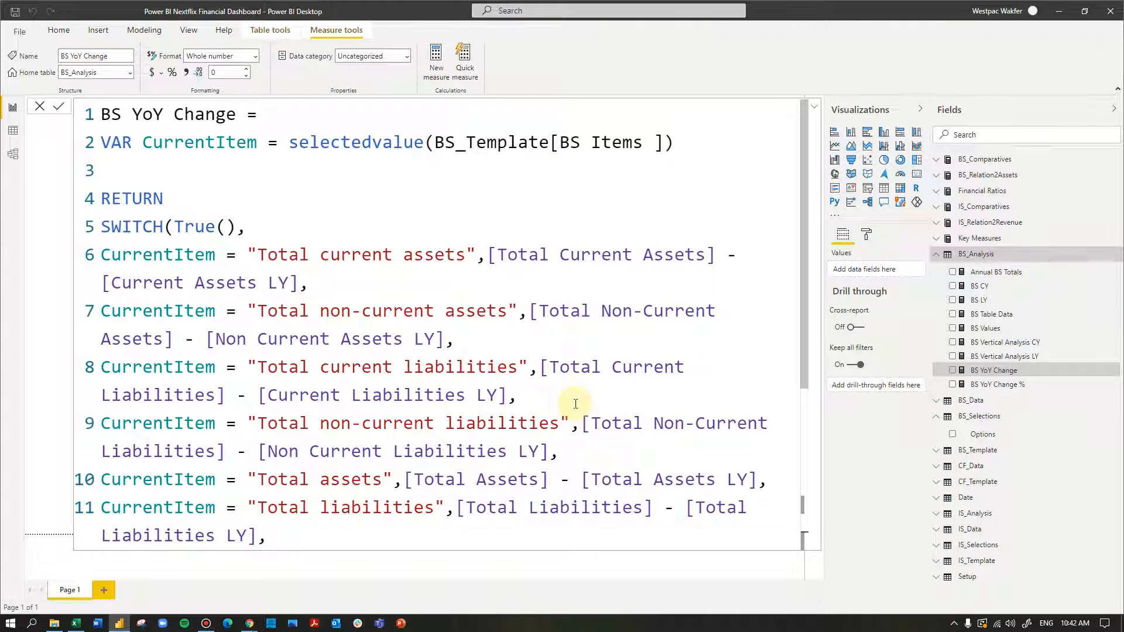
scroll(575, 404, "down", 2)
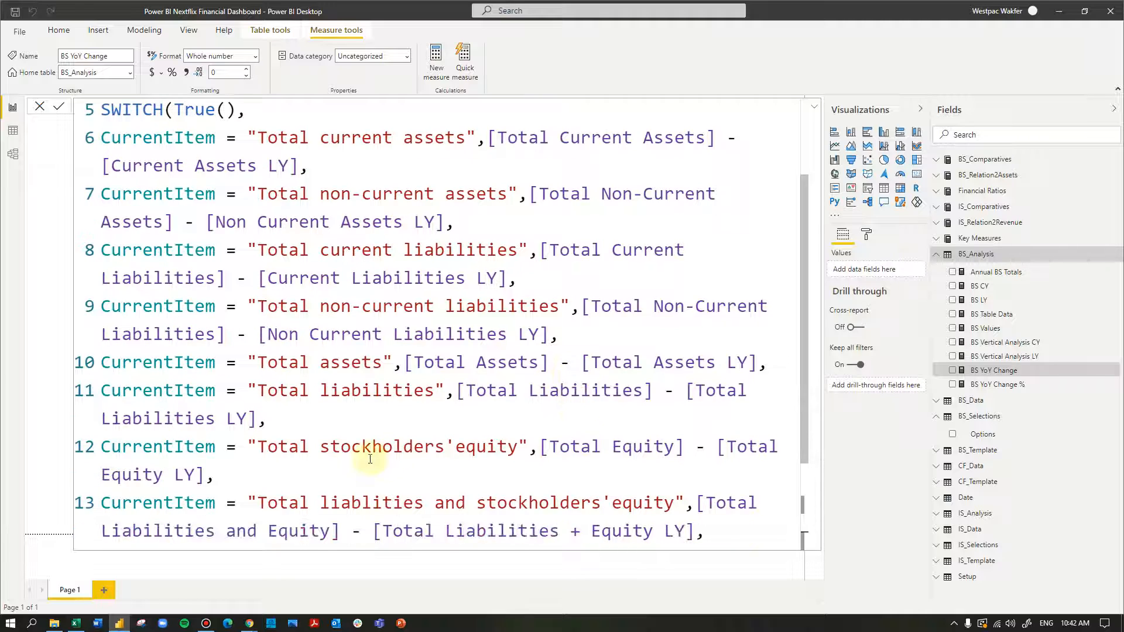
double_click(459, 447)
key("Left")
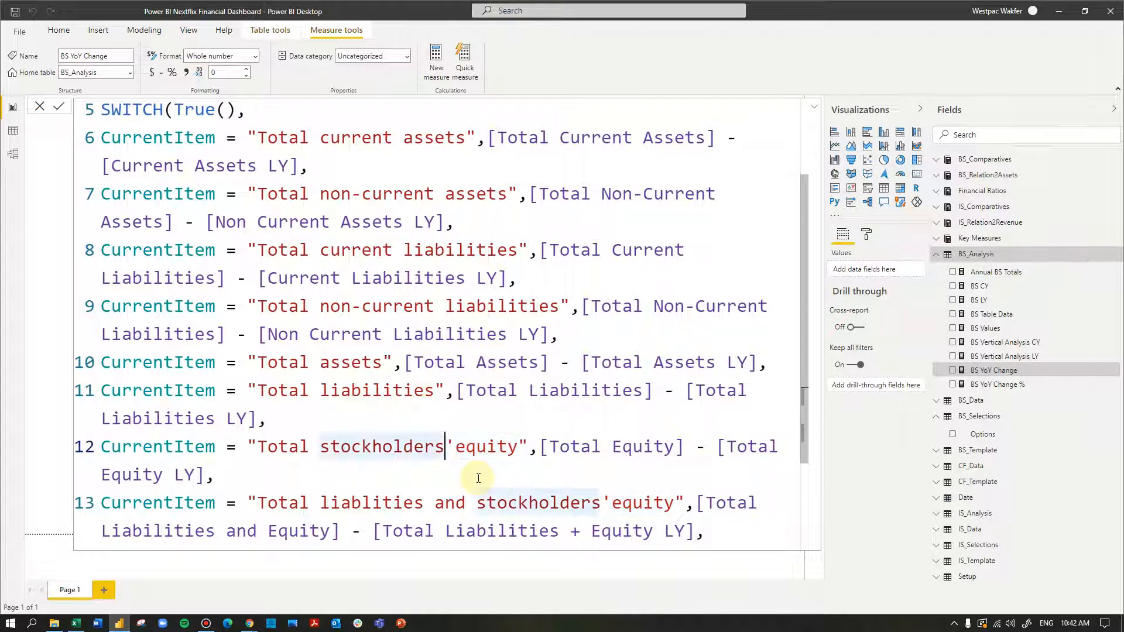
key("Right")
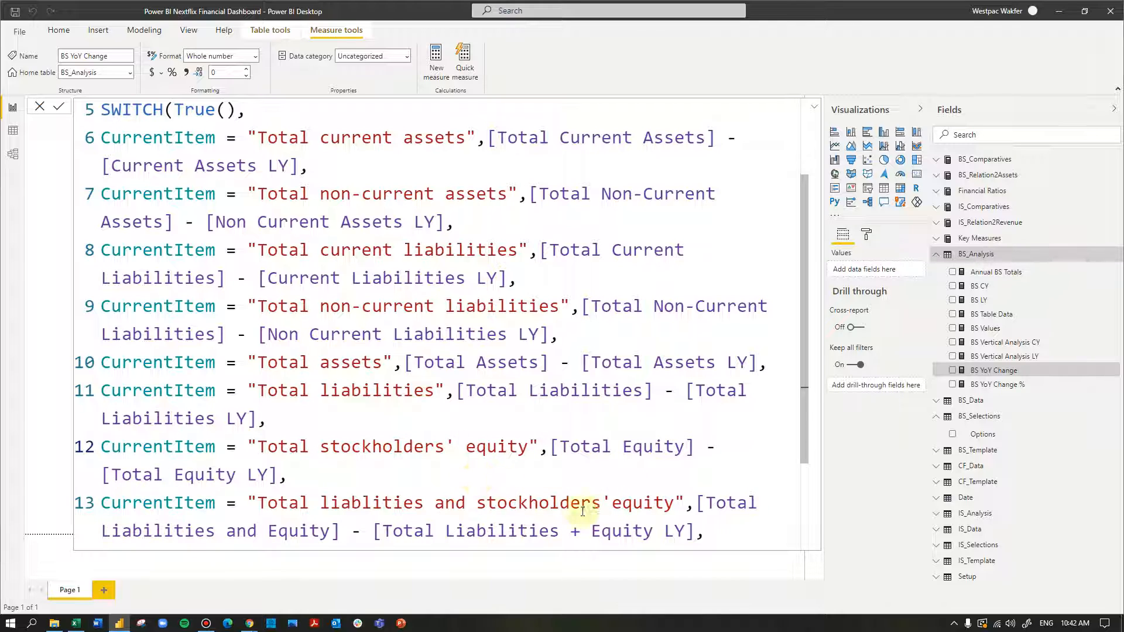
left_click(611, 503)
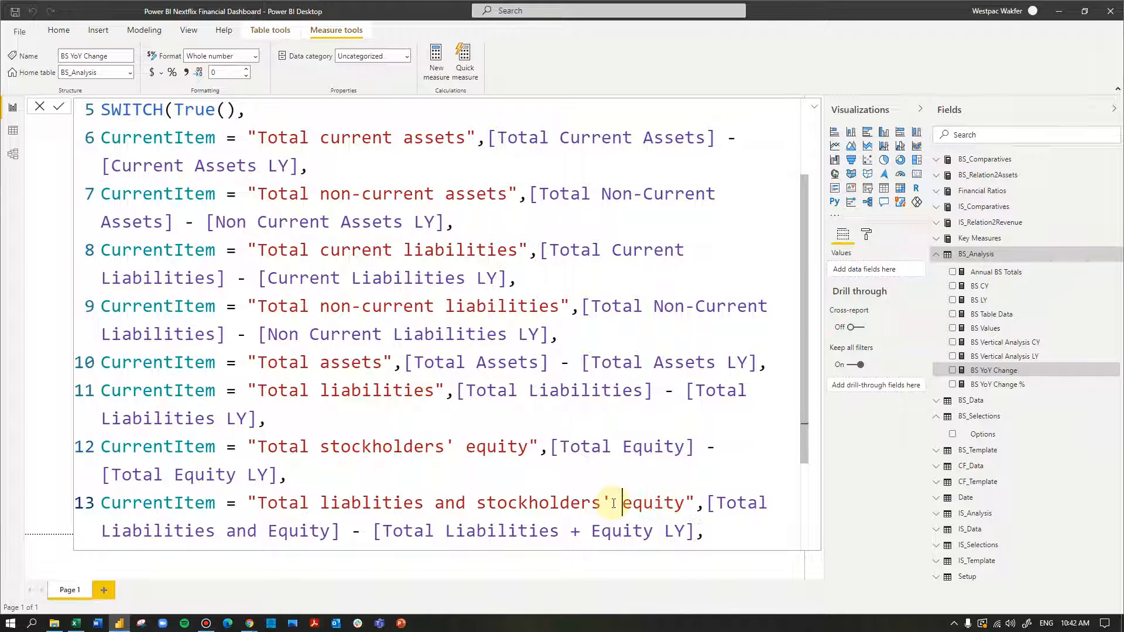
Add the missing space before "equity" in both stockholders' labels of BS YoY Change % and commit the measure
left_click(997, 387)
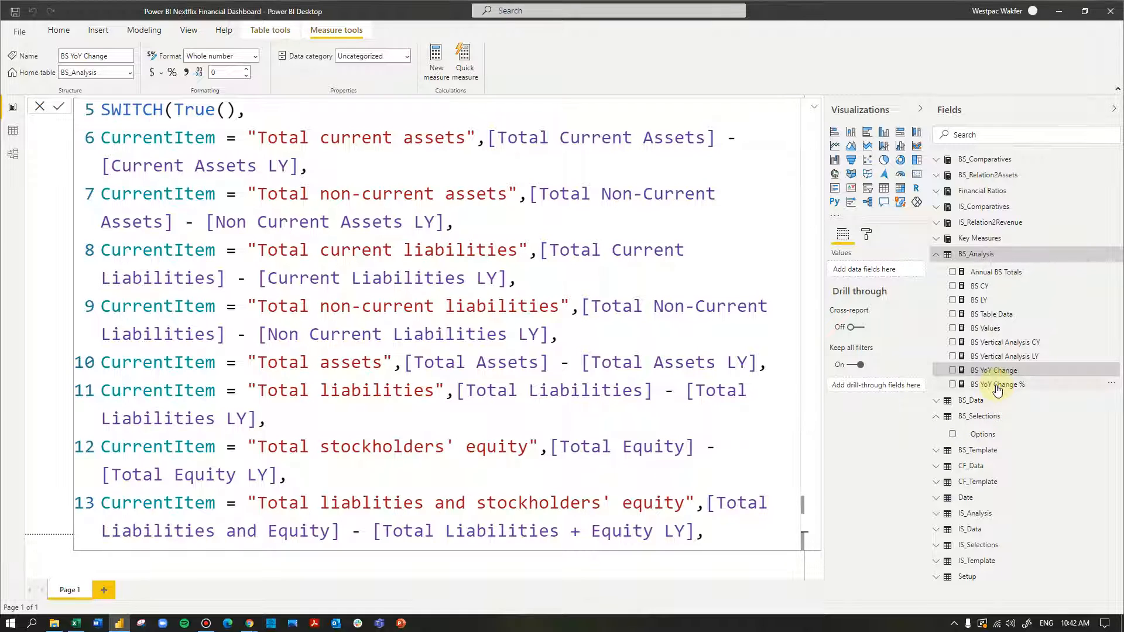
left_click(997, 388)
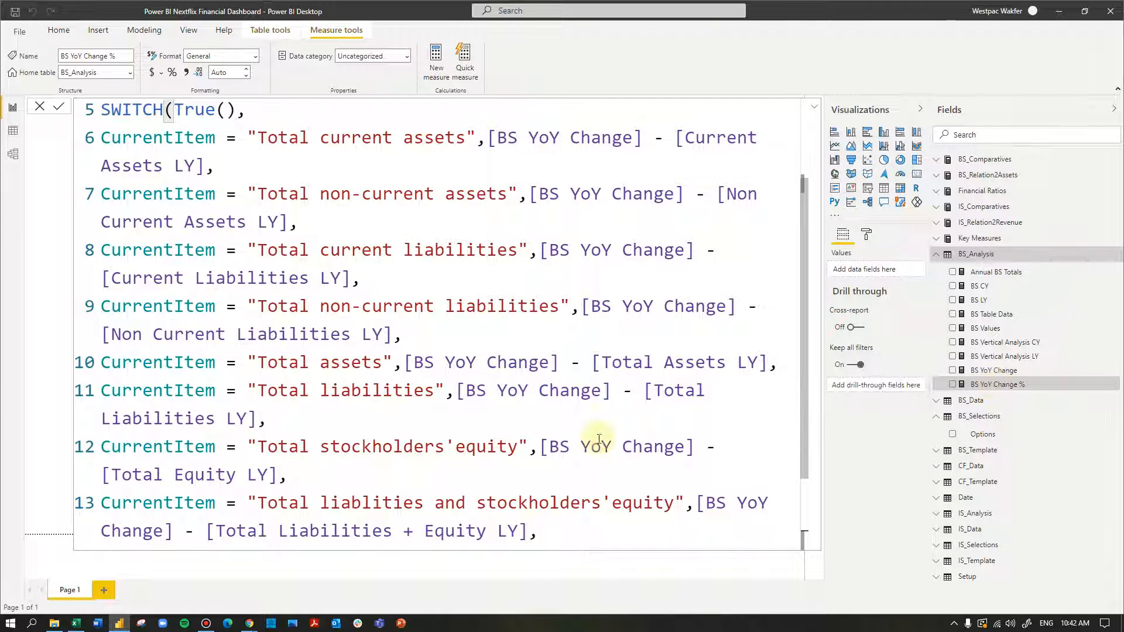
left_click(456, 448)
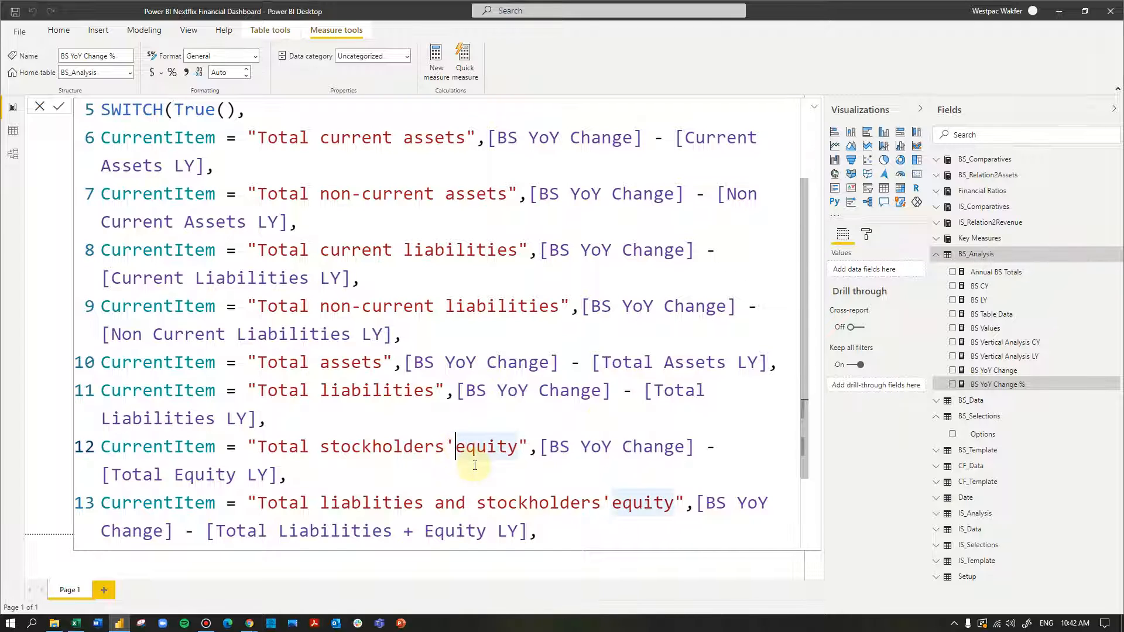
left_click(621, 504)
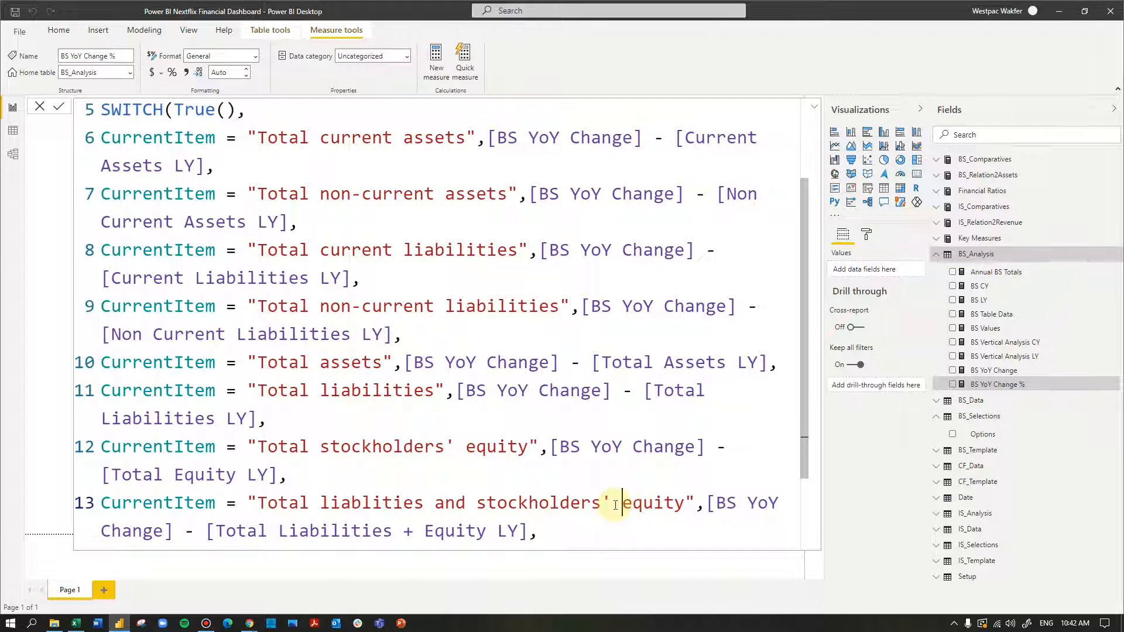
scroll(596, 465, "down", 3)
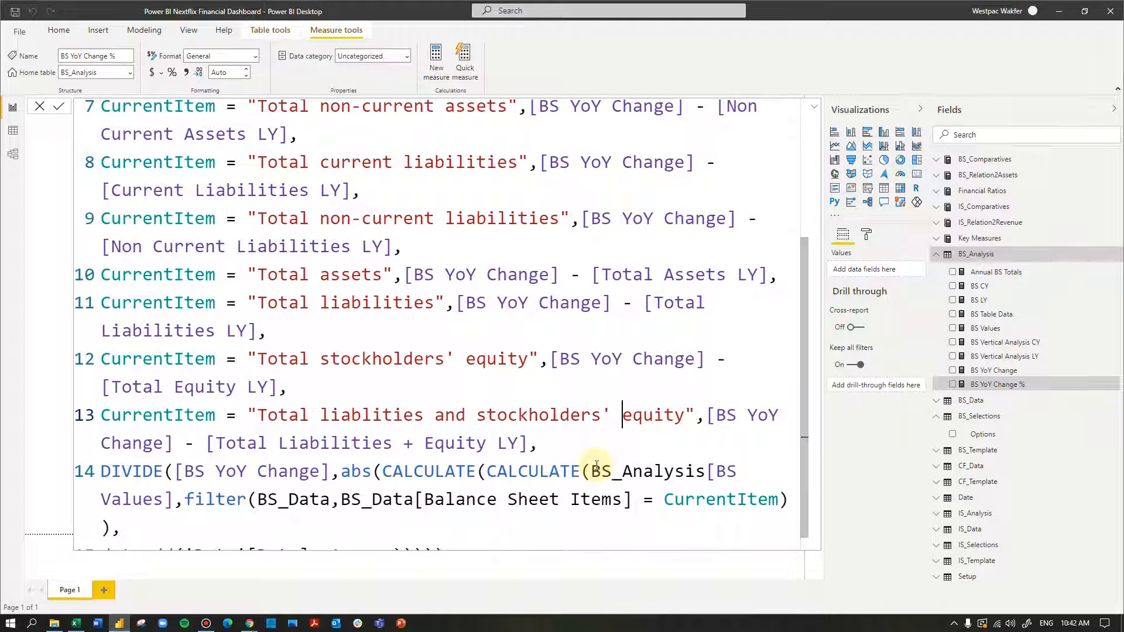
scroll(596, 465, "up", 4)
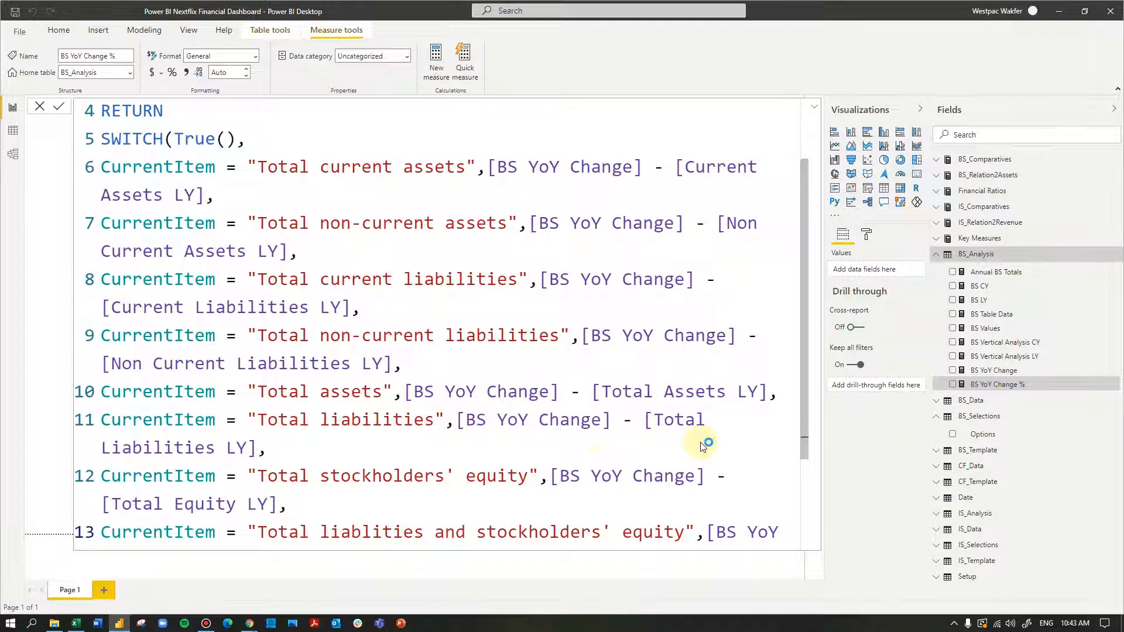
key("Return")
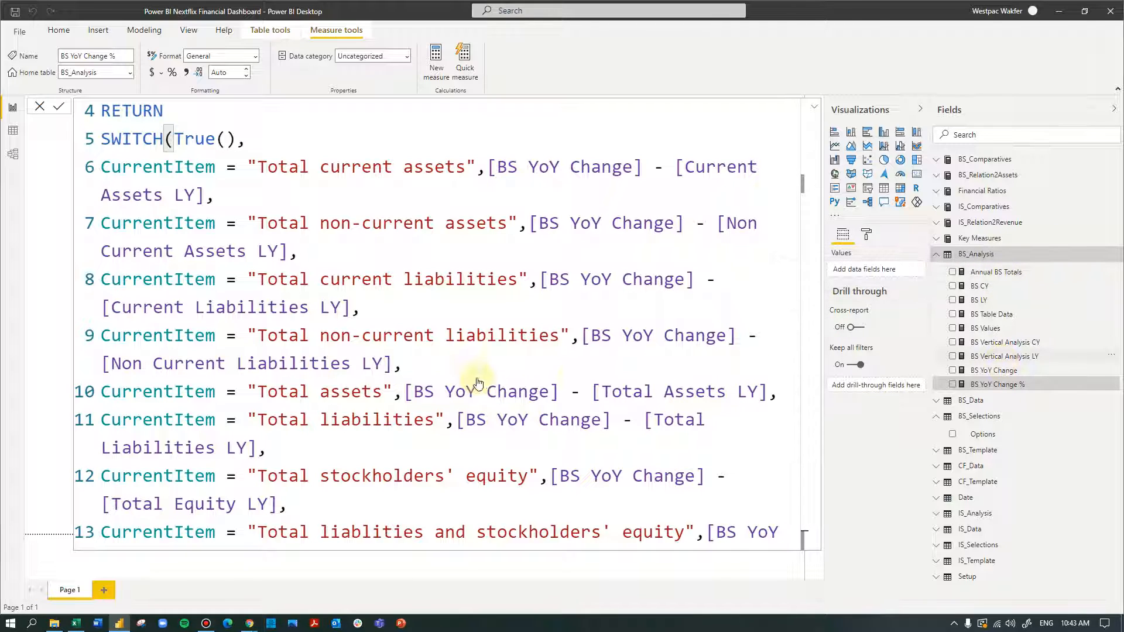
left_click(438, 335)
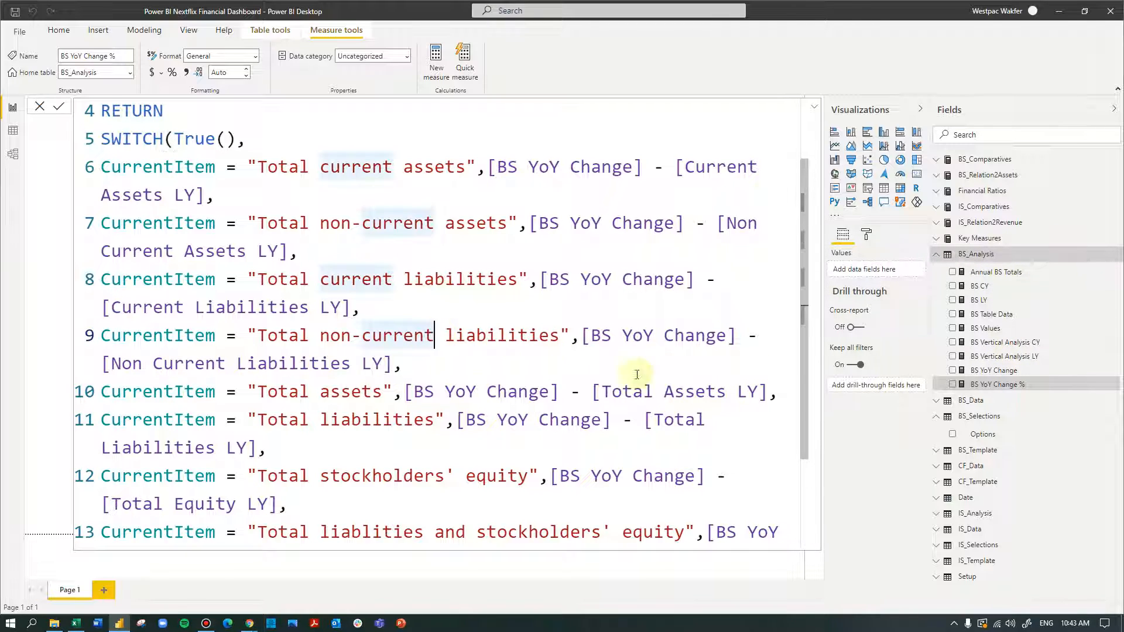
left_click(598, 369)
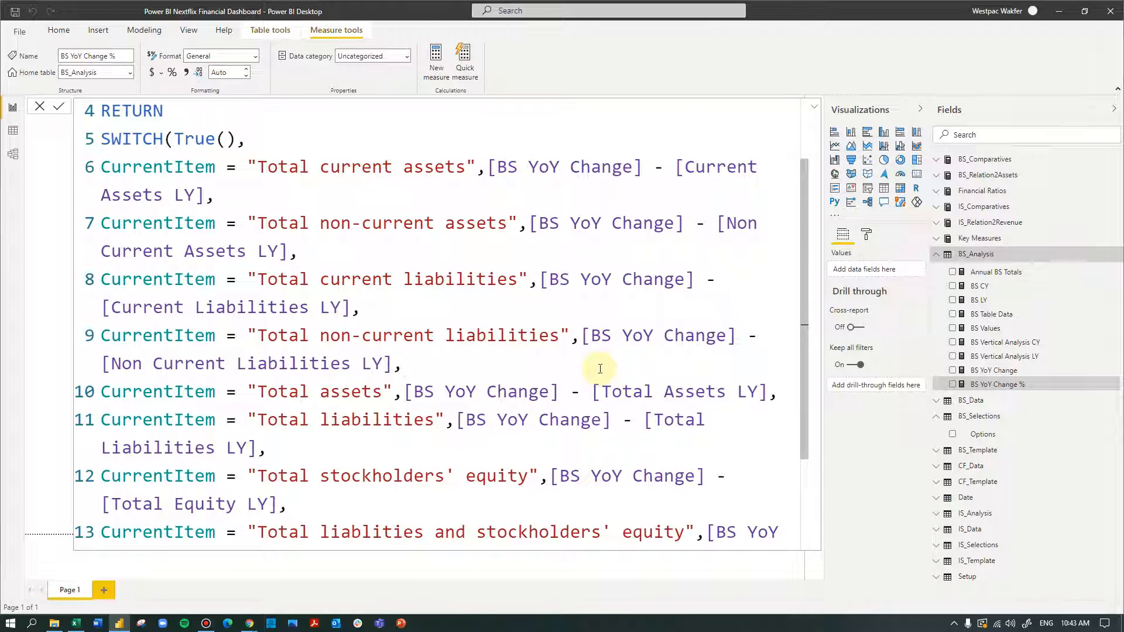